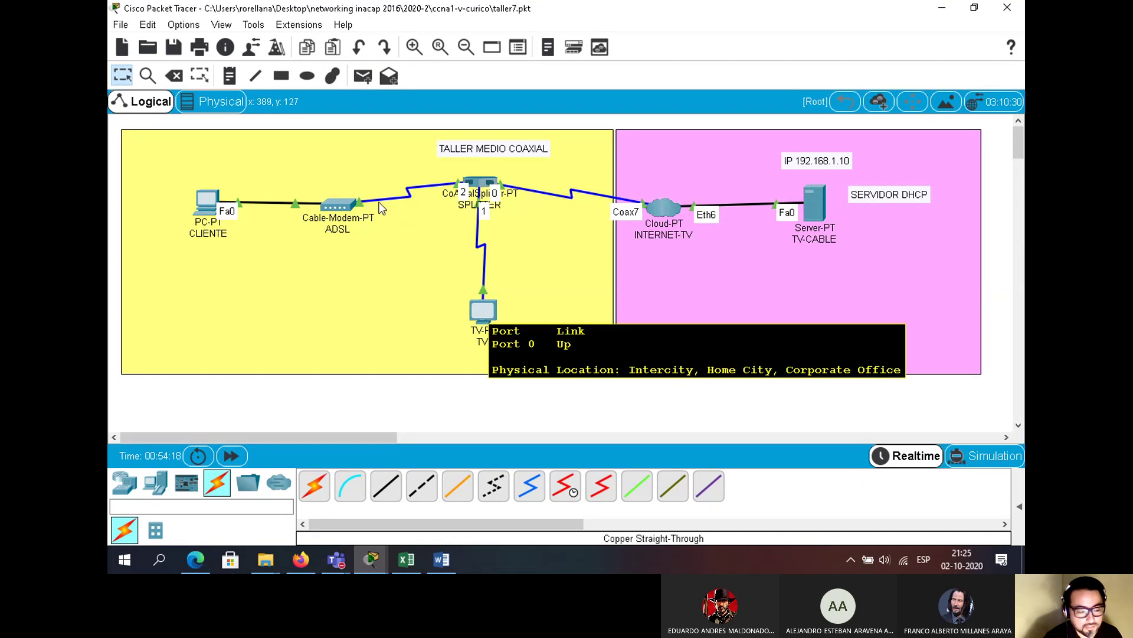
# - Set the CLIENTE PC's FastEthernet0 IP configuration to DHCP and close its window
pyautogui.moveTo(349, 205)
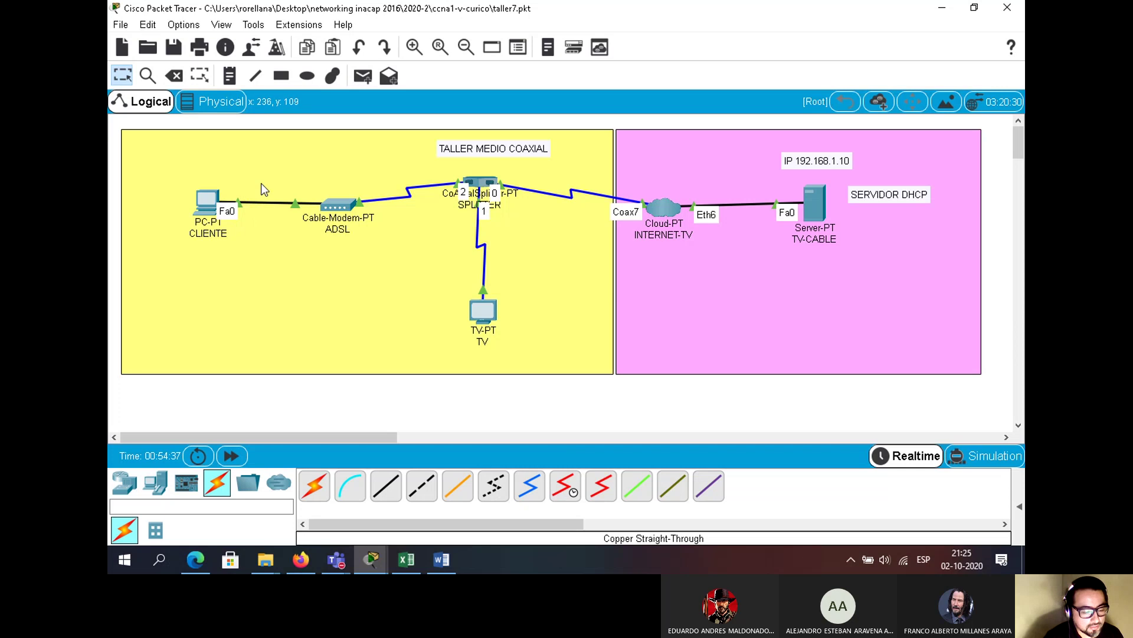
pyautogui.click(211, 198)
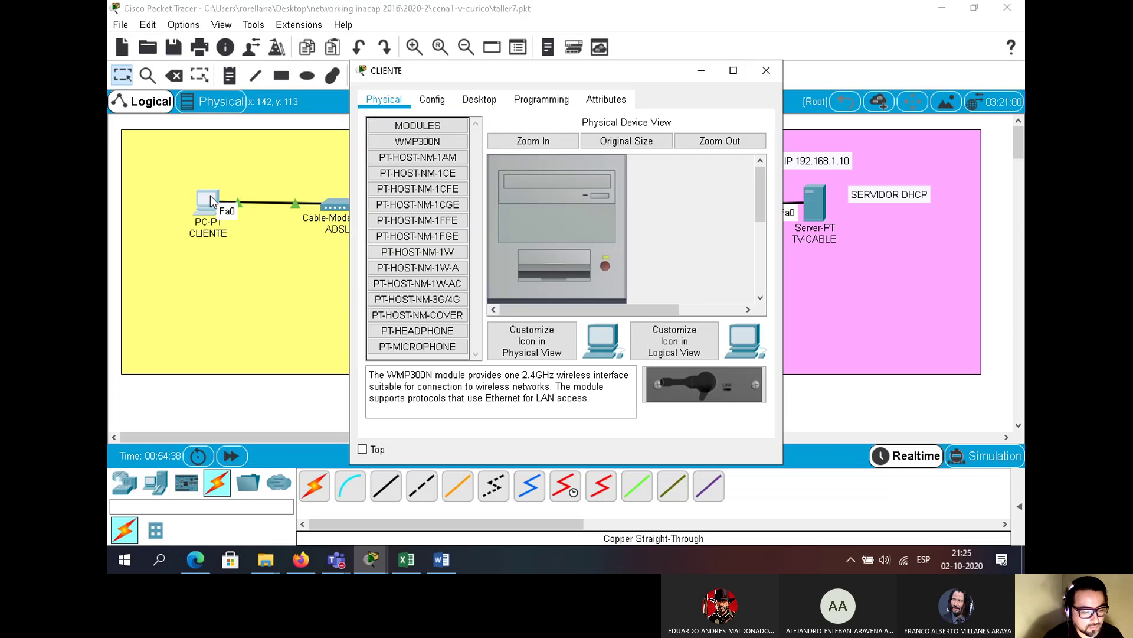
pyautogui.click(480, 99)
pyautogui.click(405, 145)
pyautogui.click(385, 183)
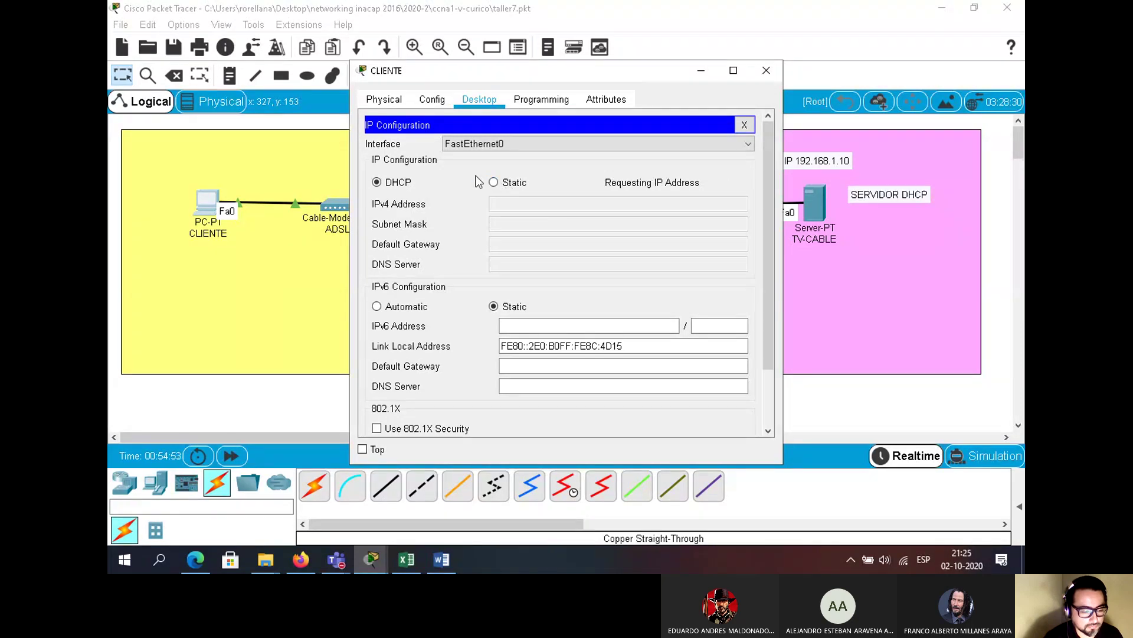
pyautogui.click(766, 72)
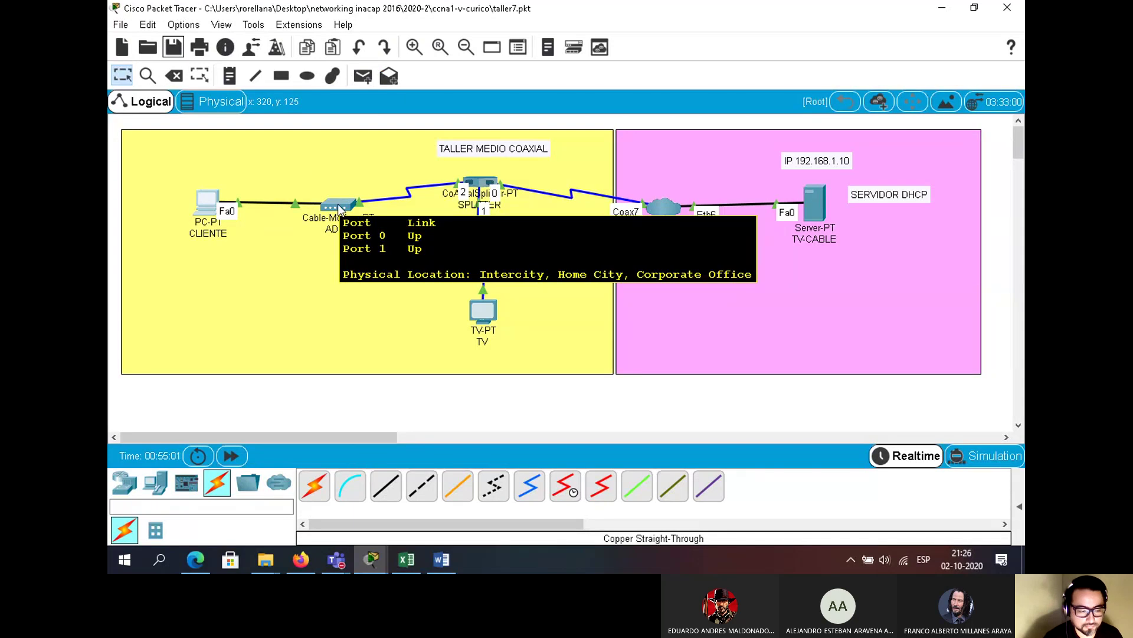
# - Save the serverPool settings in the TV-CABLE server's DHCP service
pyautogui.moveTo(474, 182)
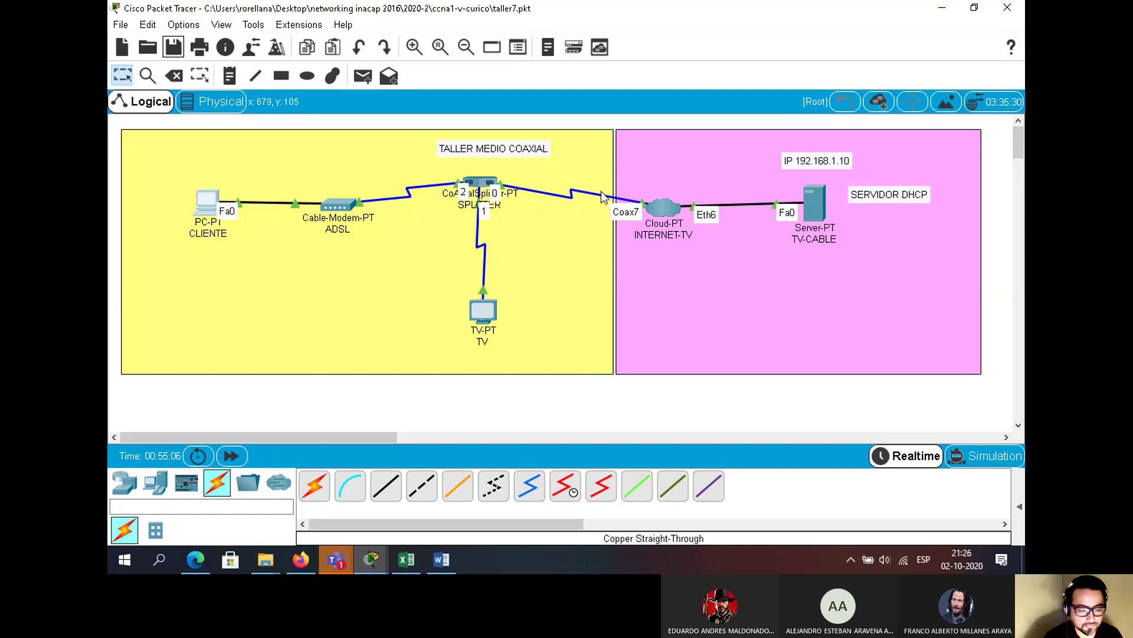
pyautogui.moveTo(654, 207)
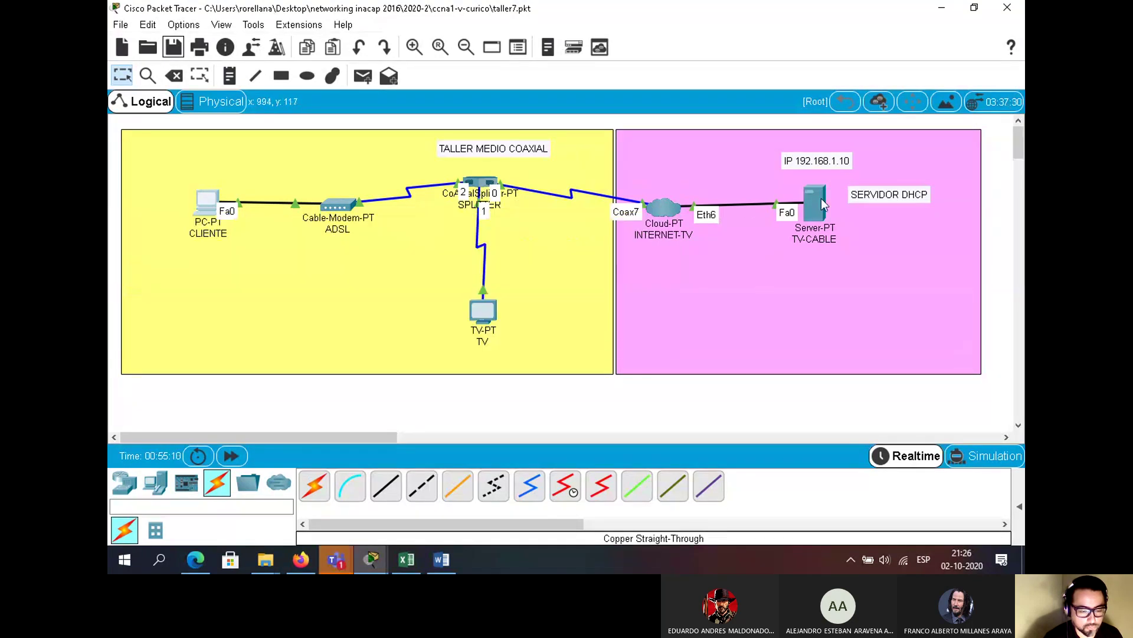
pyautogui.click(819, 198)
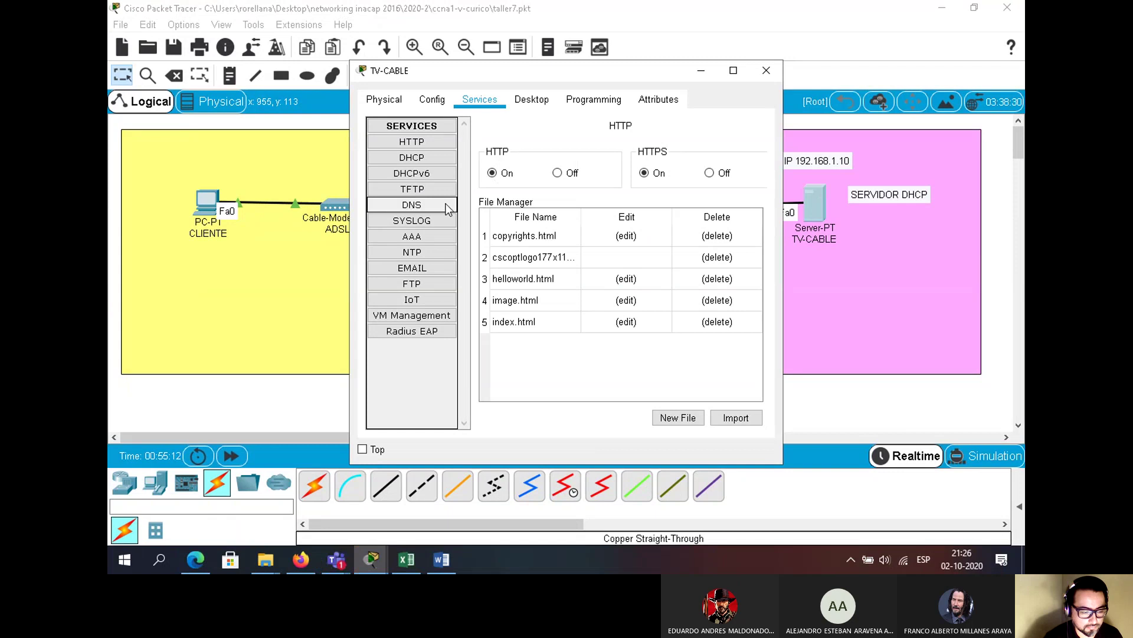
pyautogui.click(411, 157)
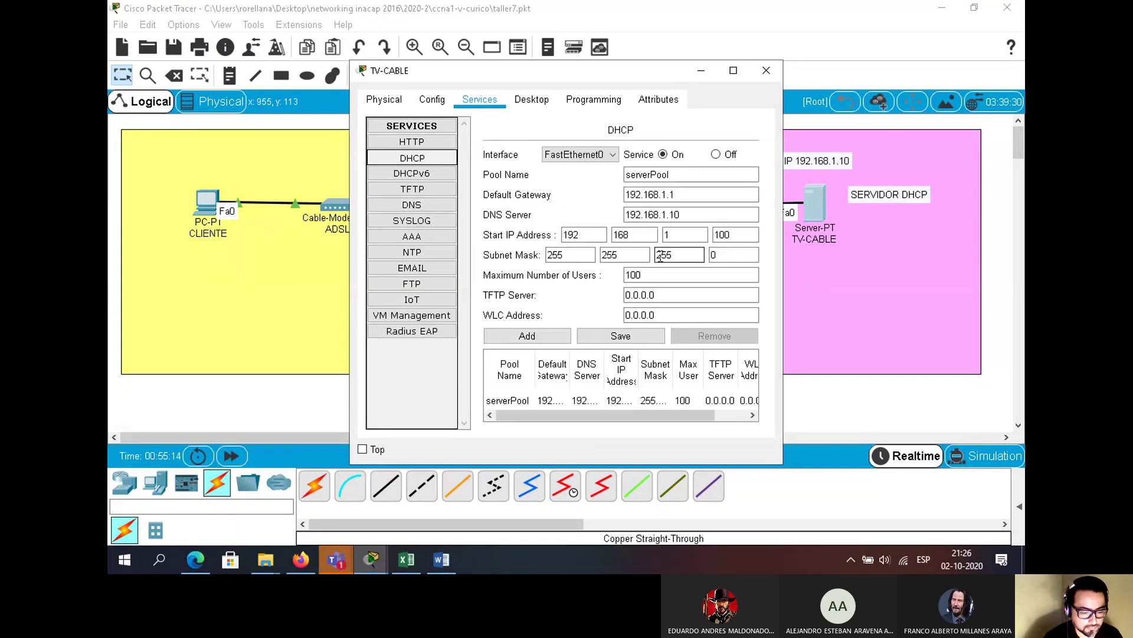
pyautogui.click(635, 338)
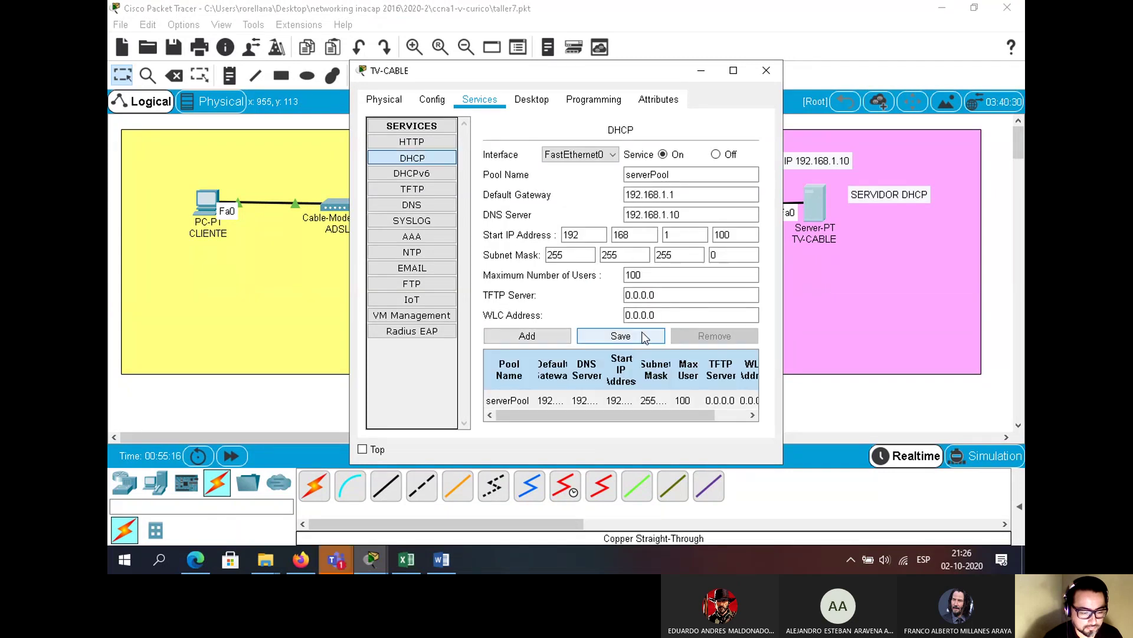
pyautogui.click(412, 157)
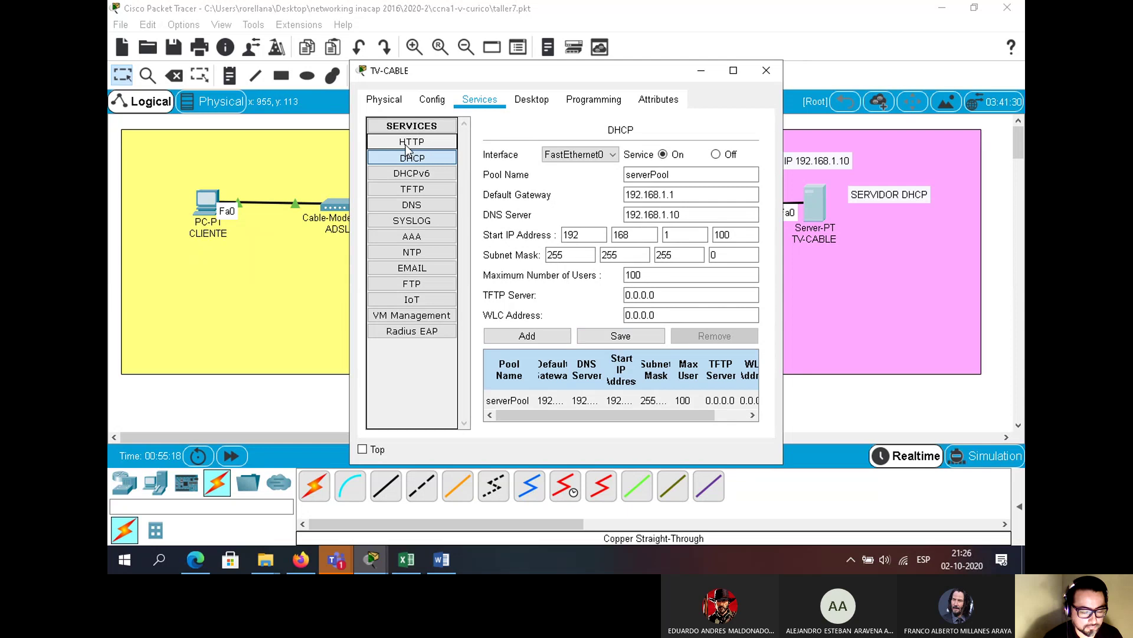
# - Check the TV-CABLE server's static IP configuration and close its window
pyautogui.click(531, 100)
pyautogui.click(381, 136)
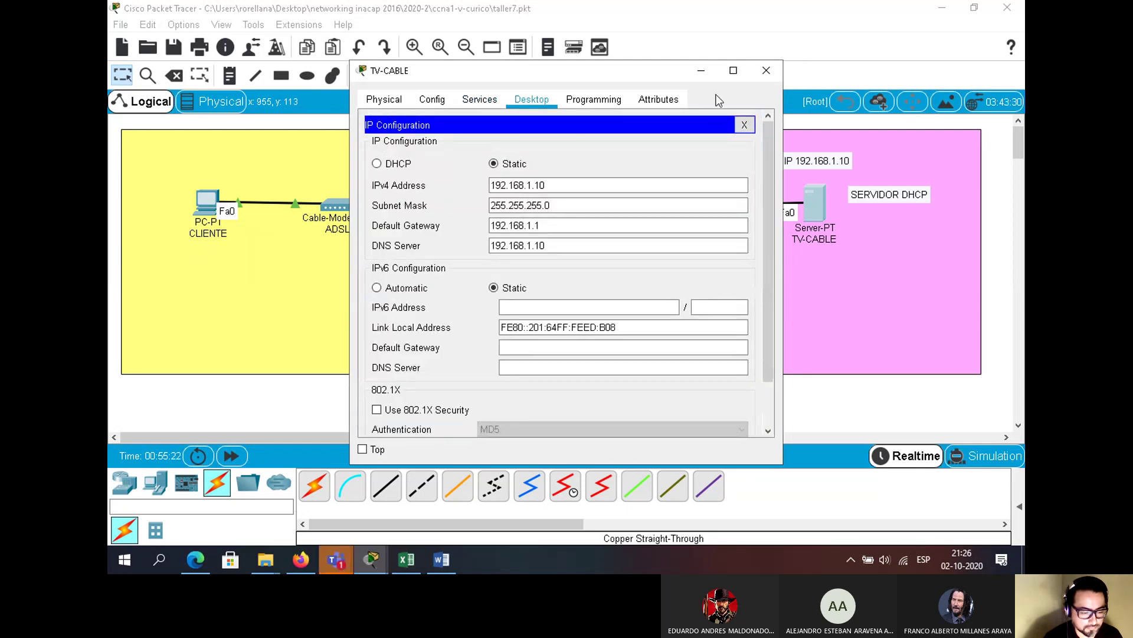
pyautogui.click(765, 71)
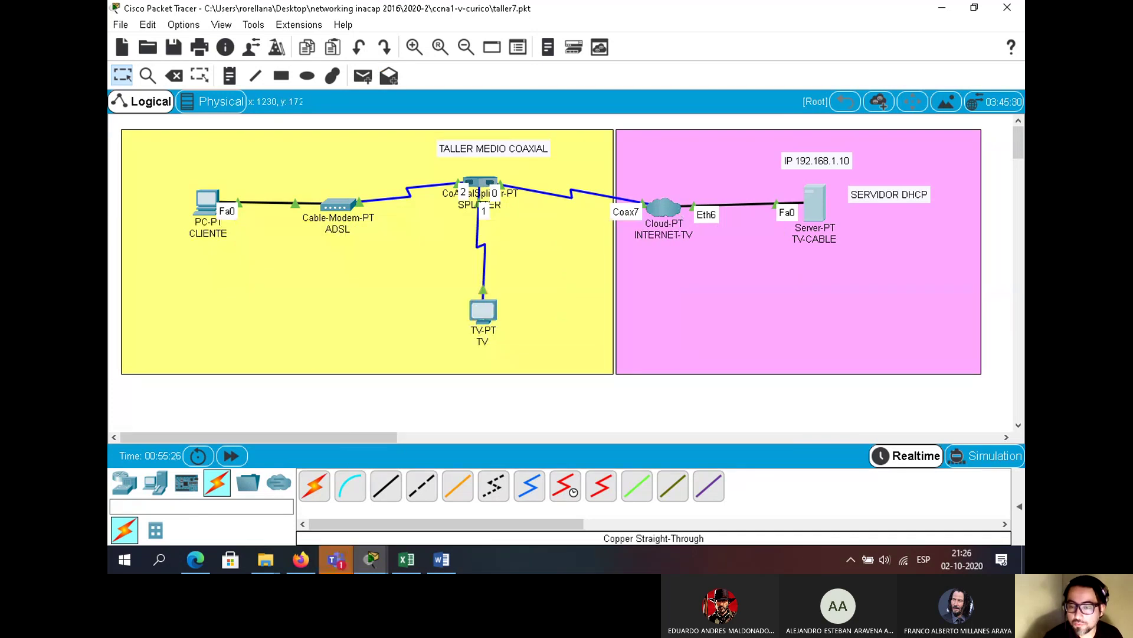
# - Set the provider network of the INTERNET-TV cloud's Ethernet6 interface to Cable
pyautogui.click(664, 211)
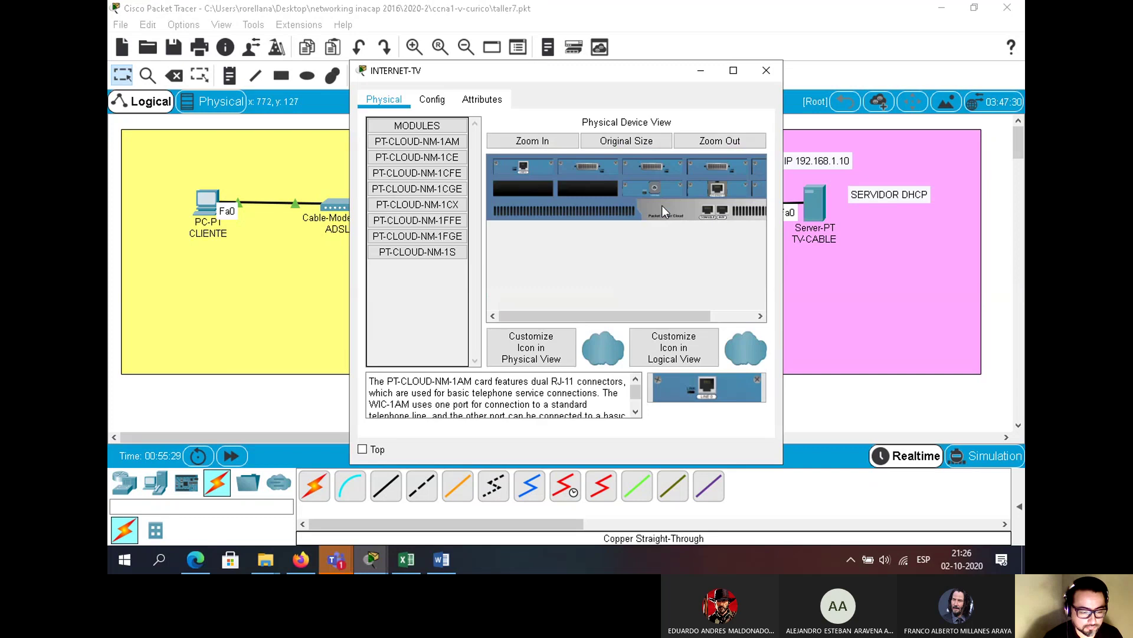
pyautogui.click(444, 105)
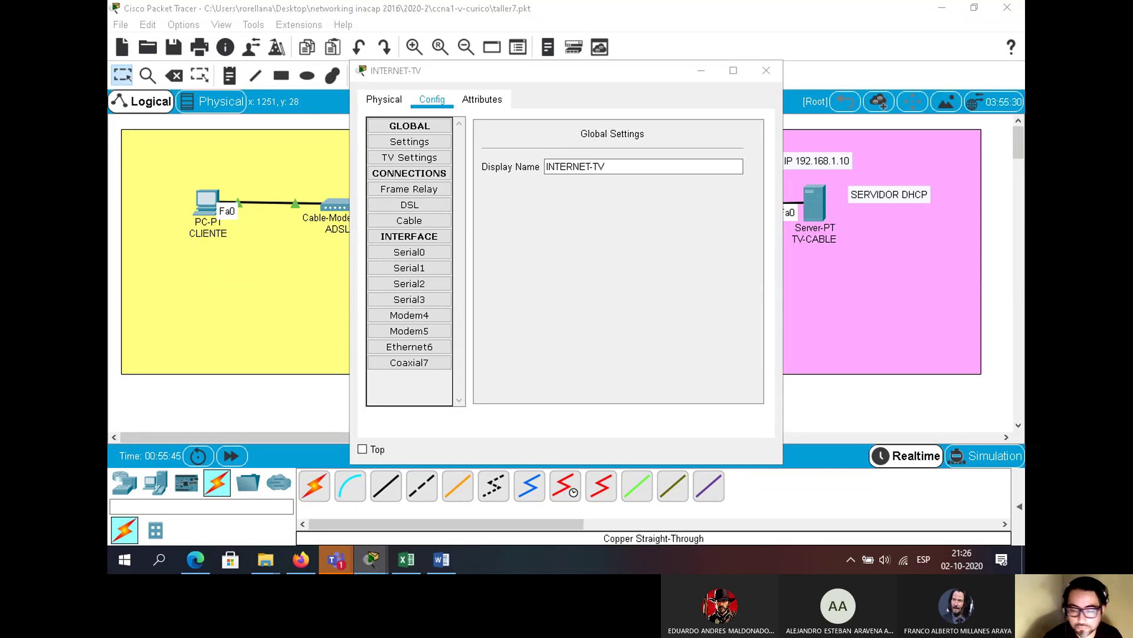
pyautogui.click(409, 362)
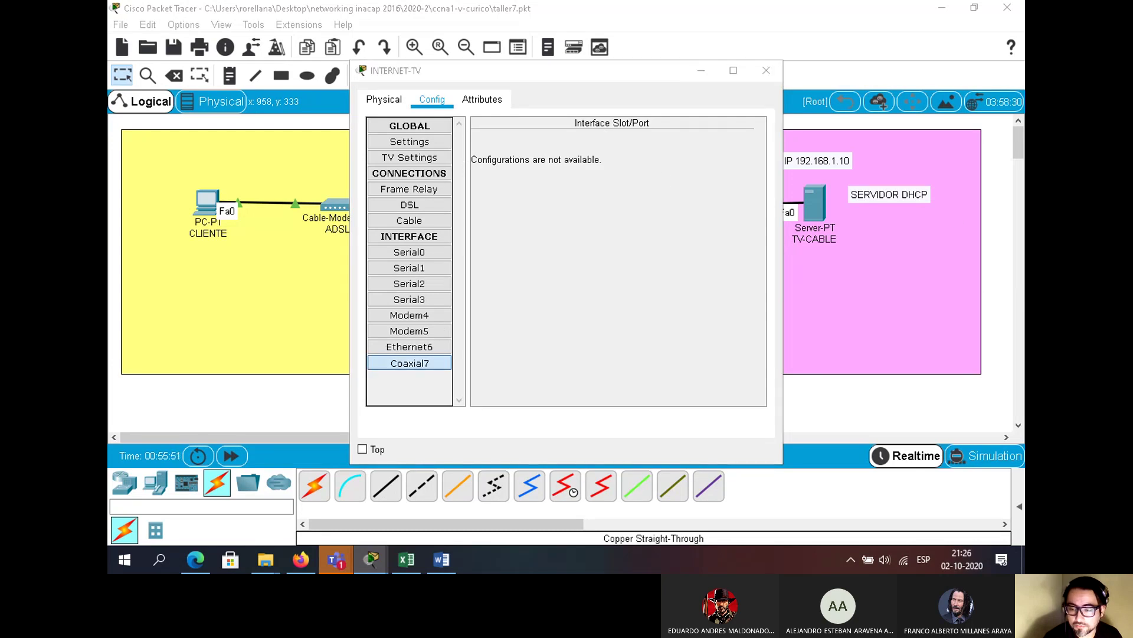
pyautogui.click(416, 223)
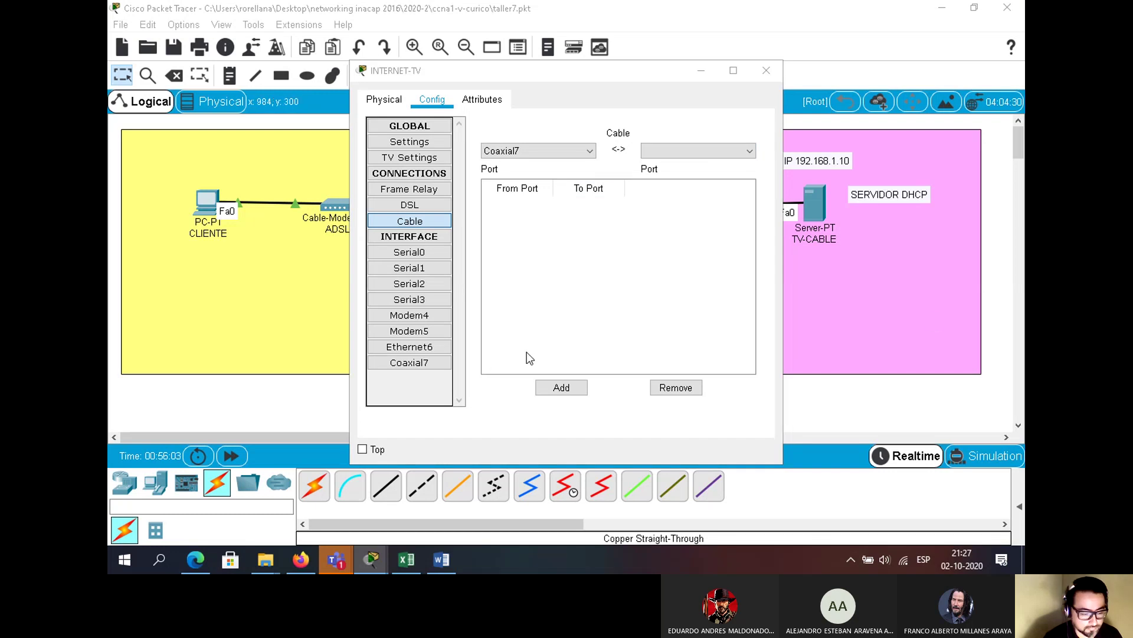
pyautogui.click(410, 348)
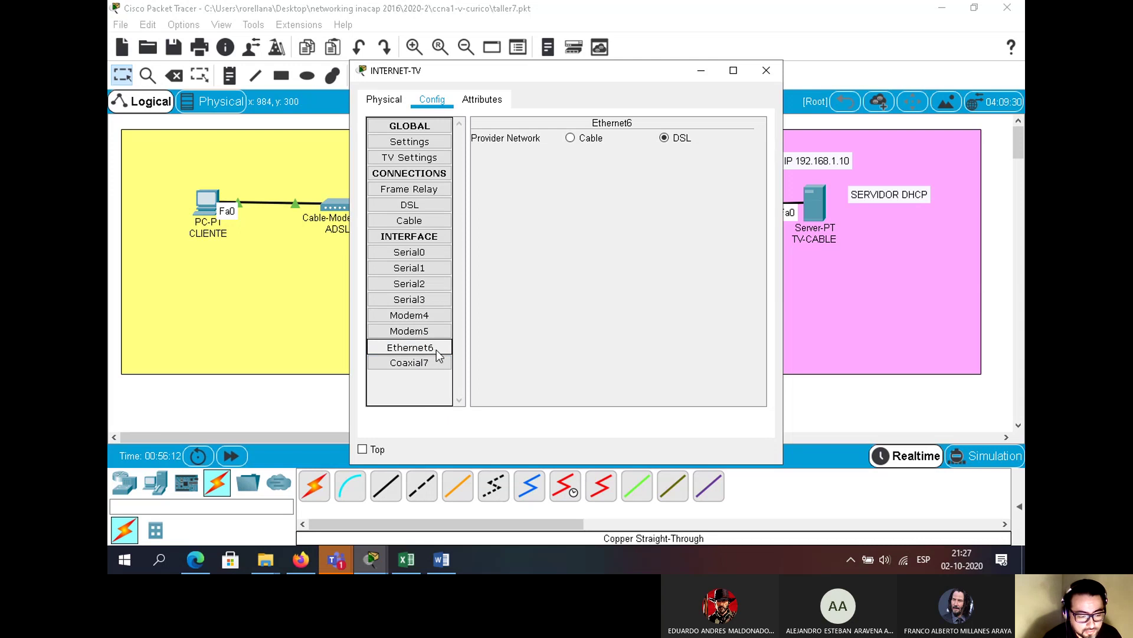
pyautogui.click(579, 142)
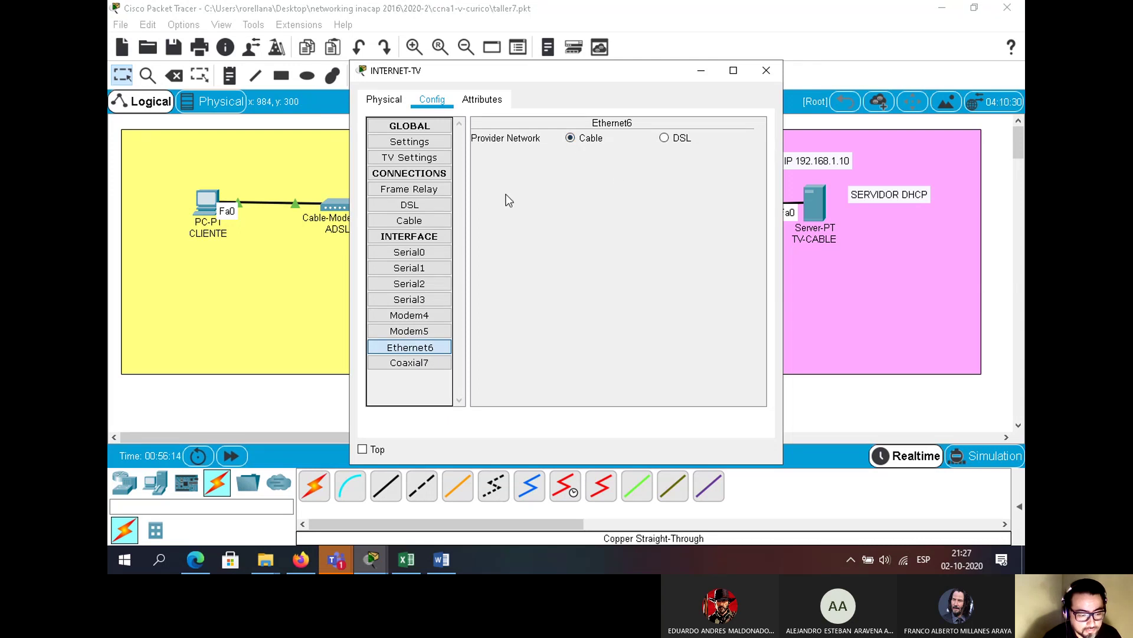
pyautogui.moveTo(570, 75); pyautogui.dragTo(446, 251)
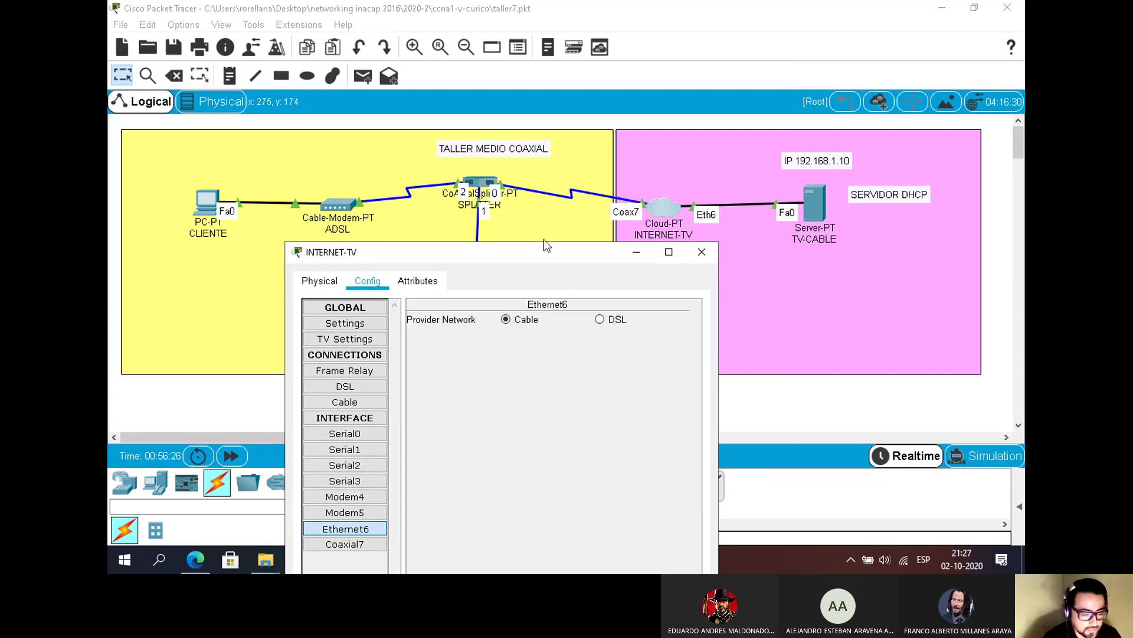
pyautogui.moveTo(524, 252); pyautogui.dragTo(529, 99)
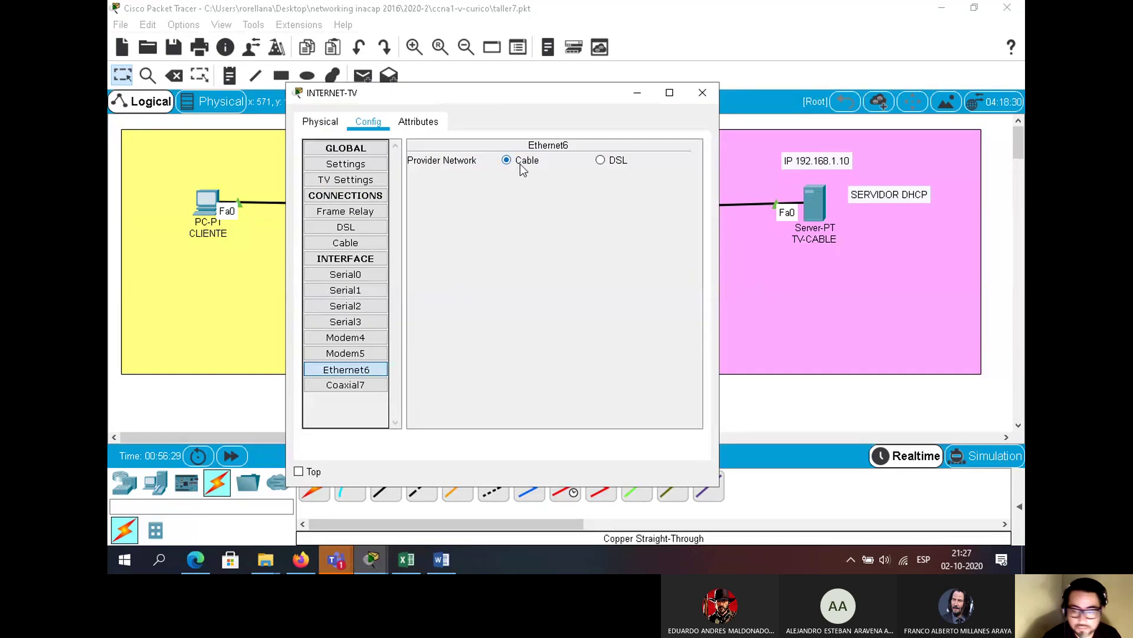
# - Add a cable connection from port Coaxial7 to port Ethernet6 in the INTERNET-TV cloud
pyautogui.click(356, 229)
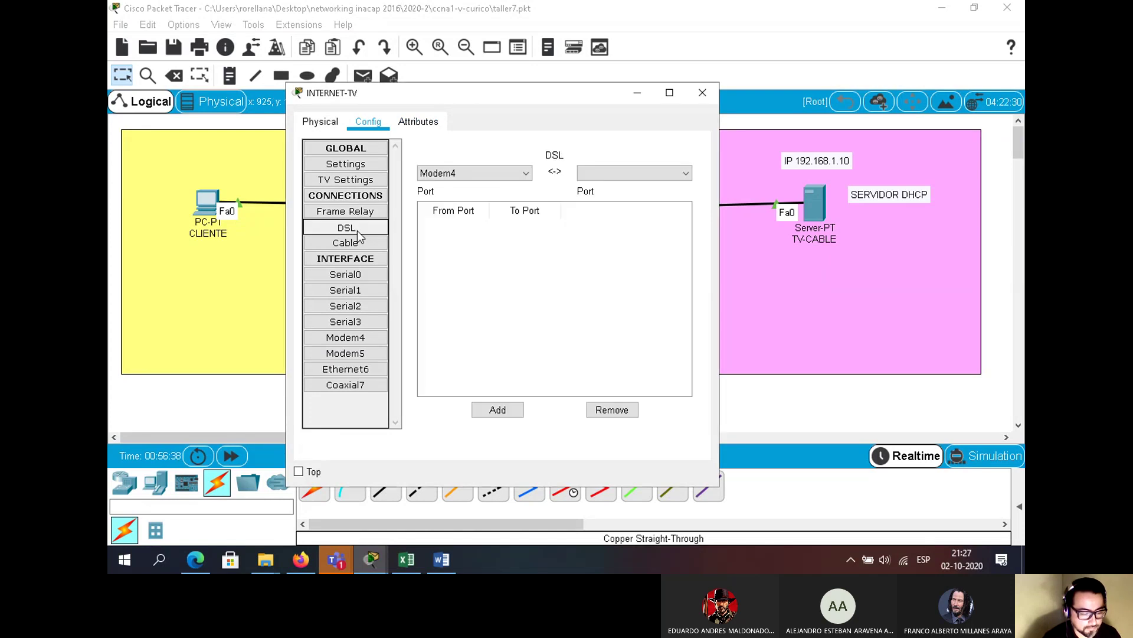
pyautogui.click(359, 244)
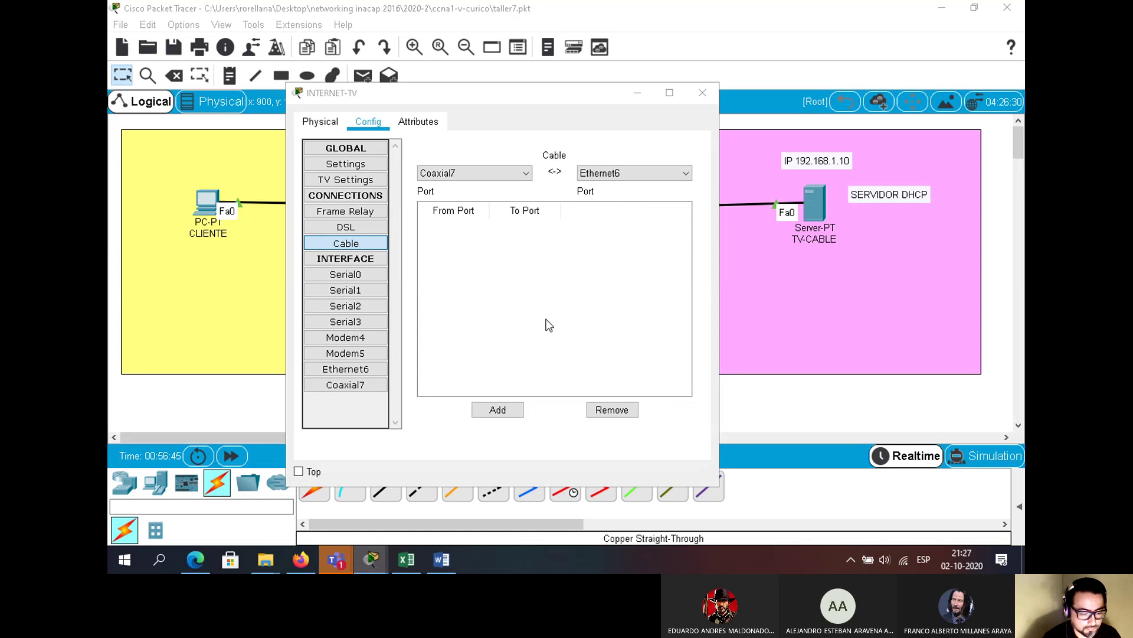
pyautogui.click(504, 409)
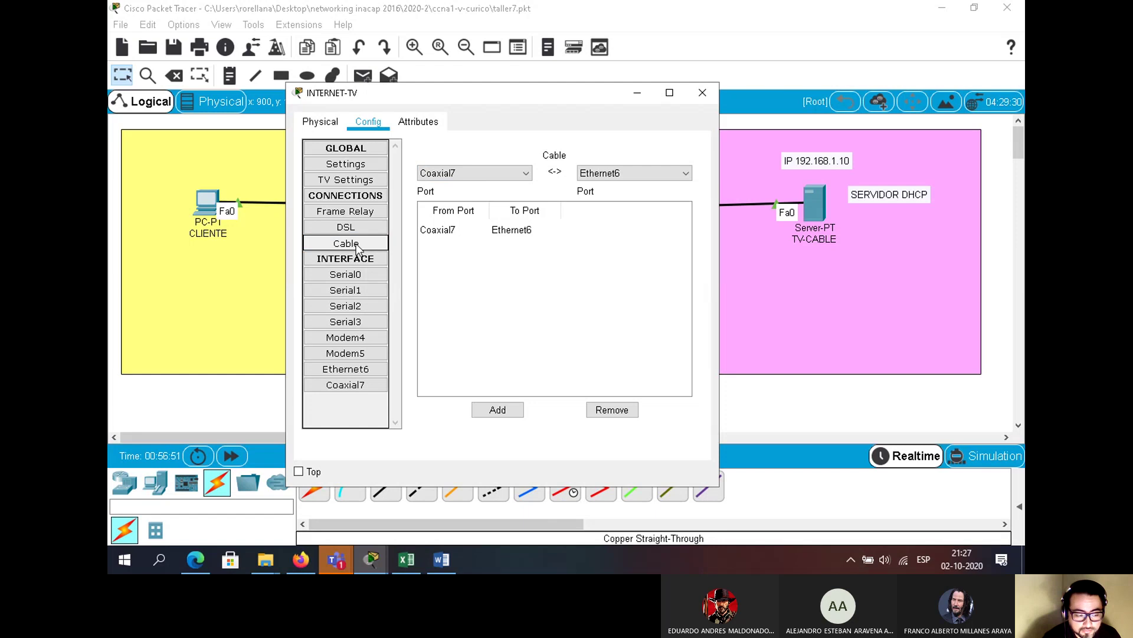
pyautogui.click(364, 242)
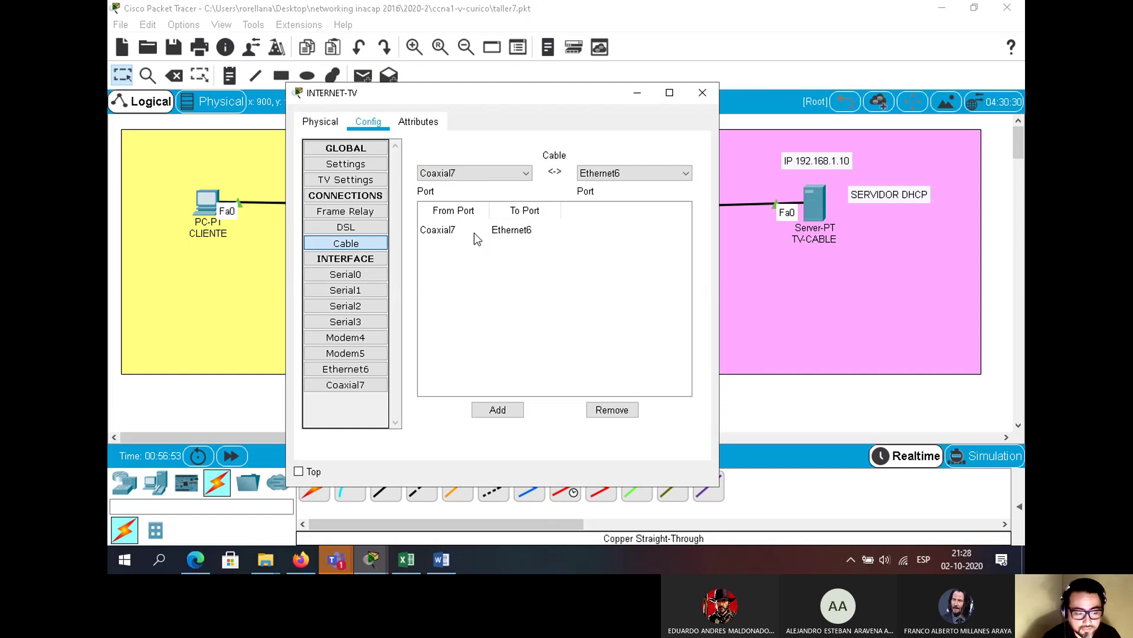
pyautogui.click(462, 176)
pyautogui.click(455, 184)
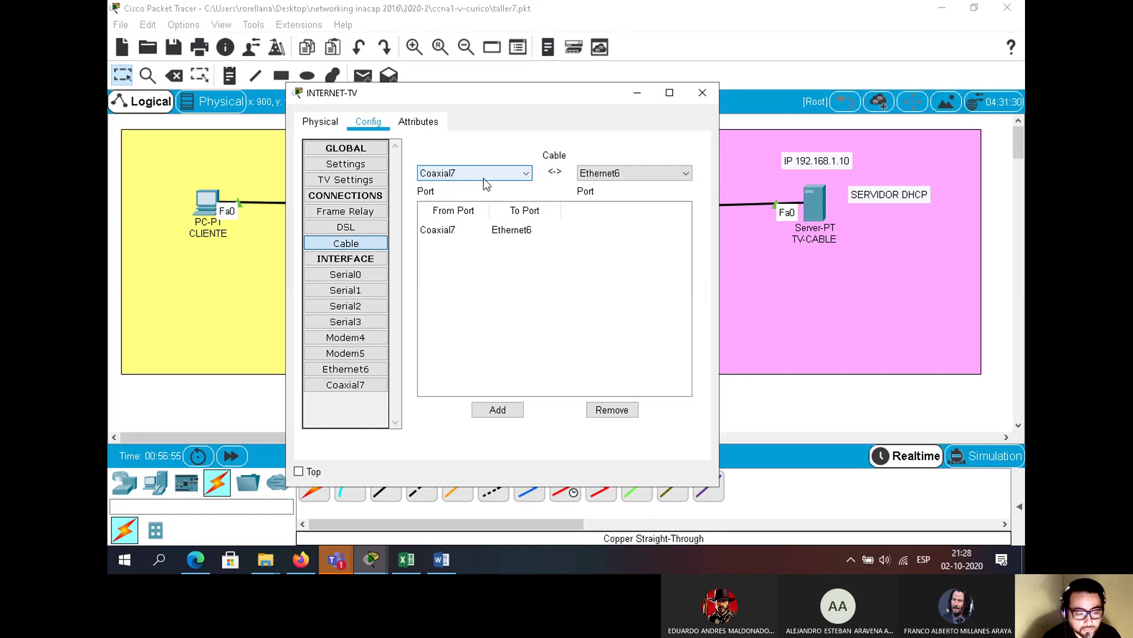
pyautogui.click(578, 174)
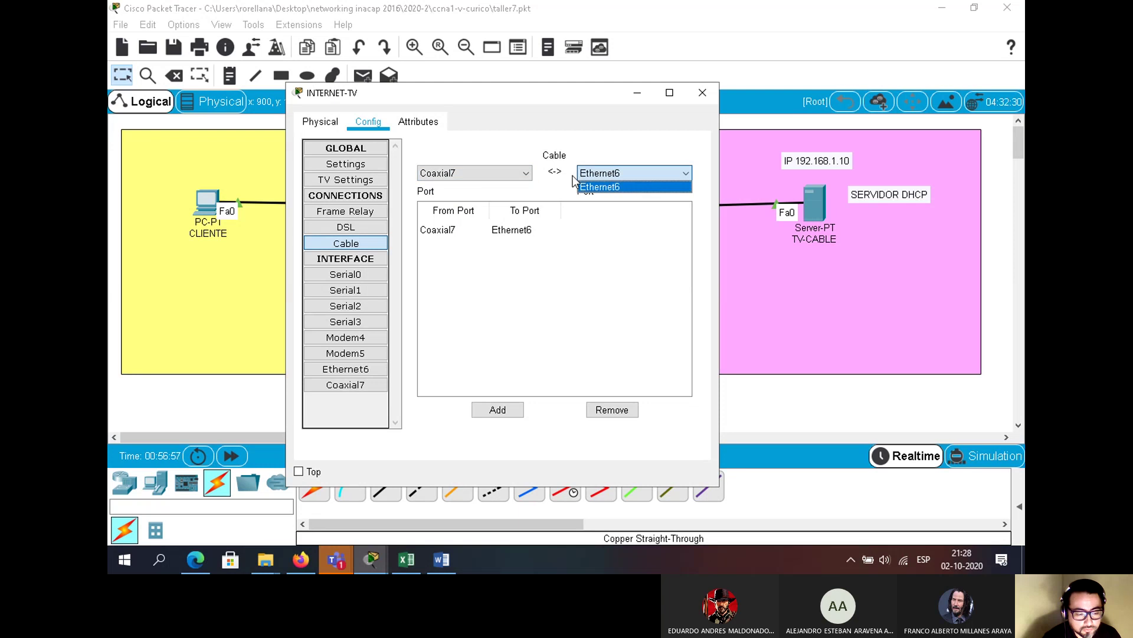
pyautogui.click(611, 188)
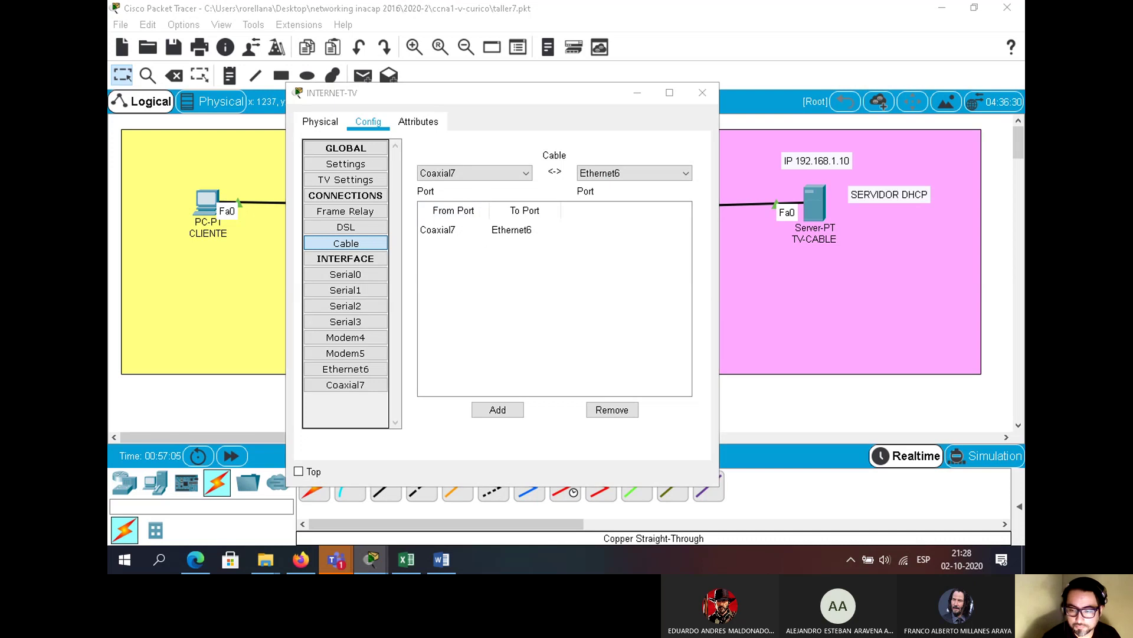
pyautogui.click(383, 229)
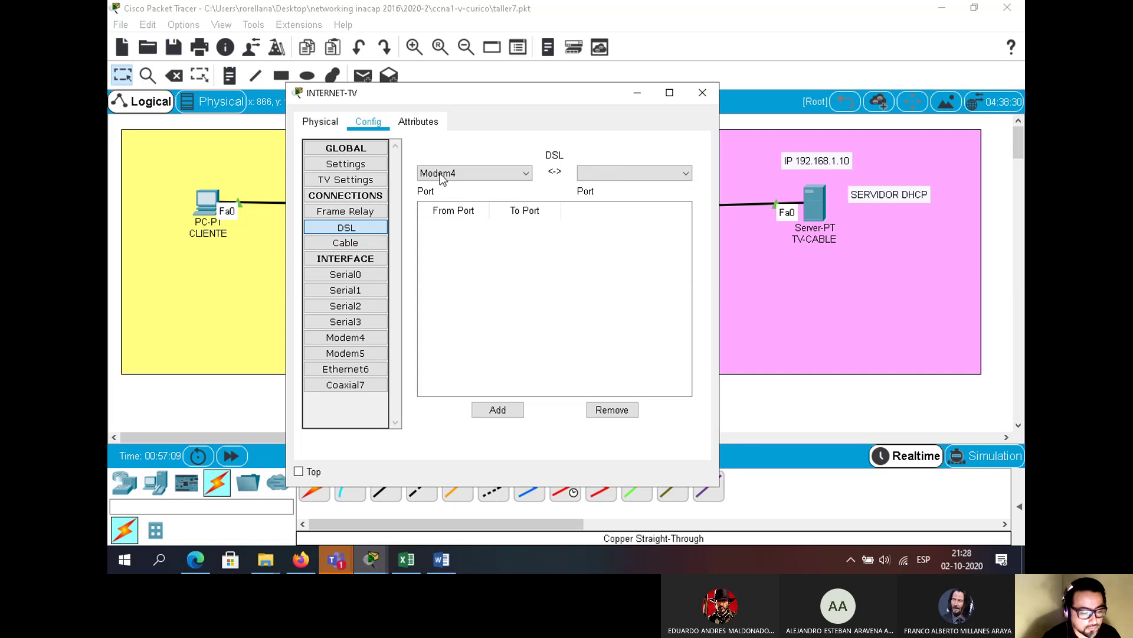
# - Add the ccna1 image from the Escritorio folder to the INTERNET-TV cloud's TV images
pyautogui.click(364, 181)
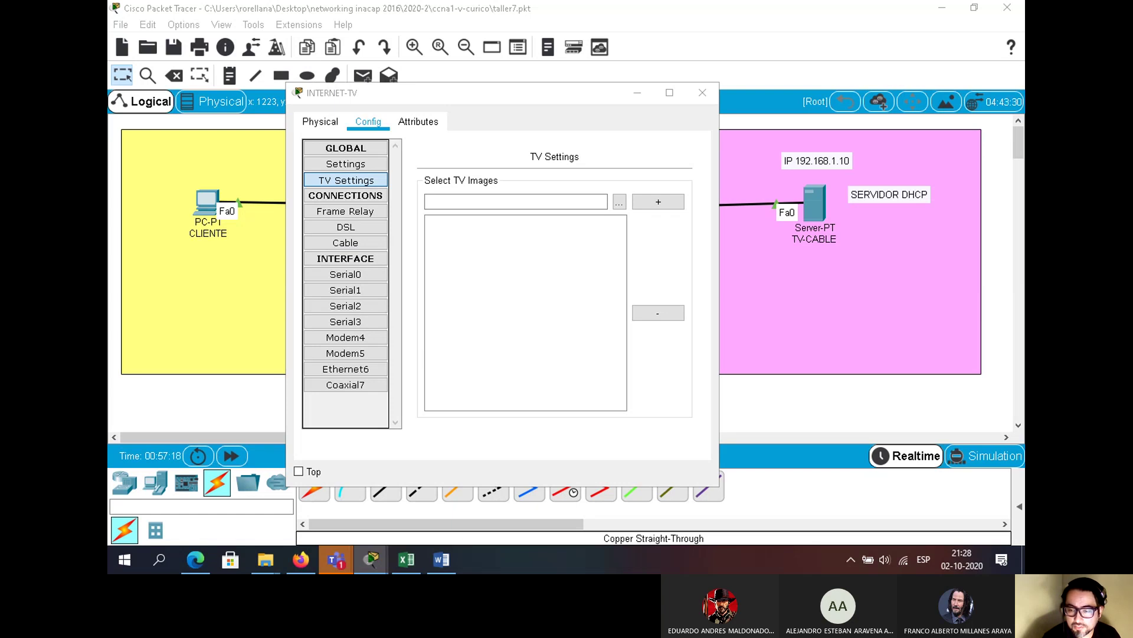
pyautogui.click(619, 203)
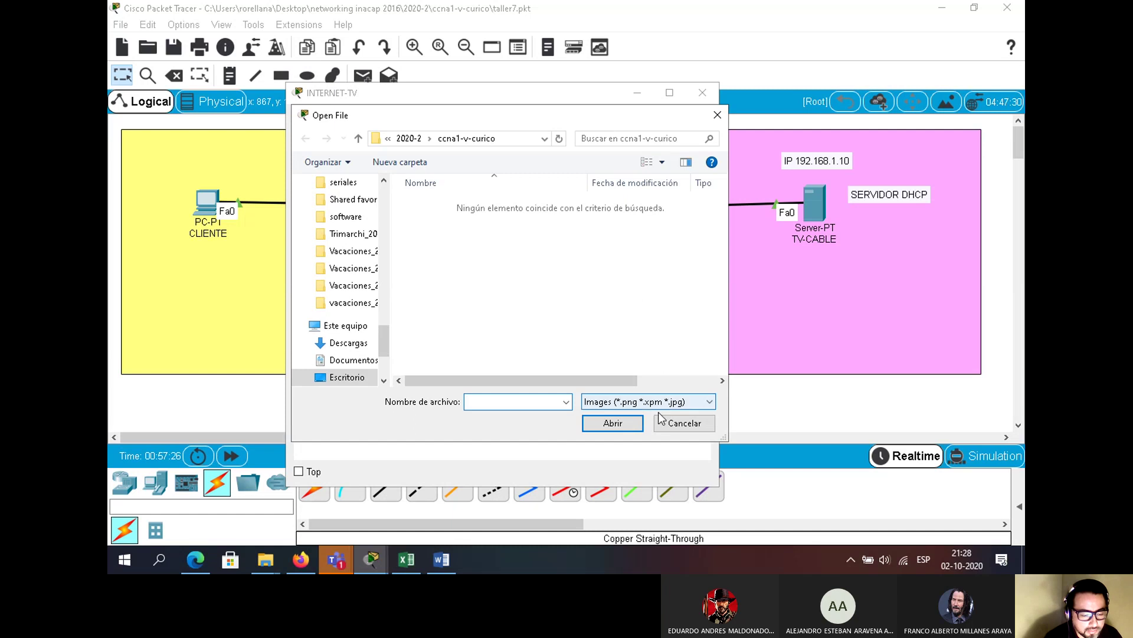
pyautogui.click(684, 423)
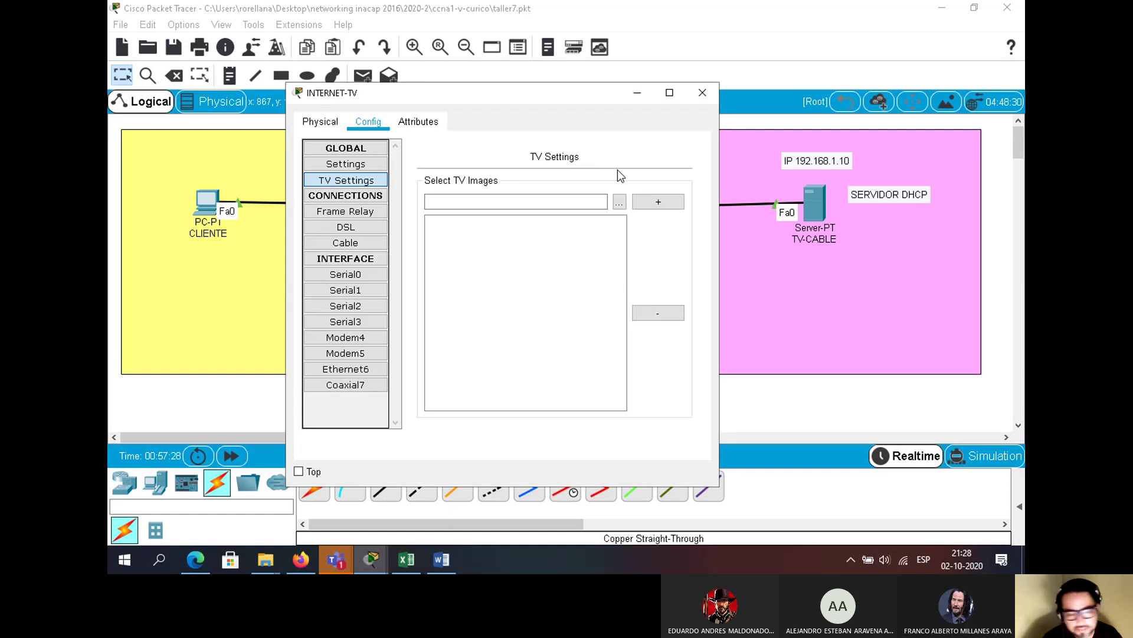
pyautogui.click(619, 203)
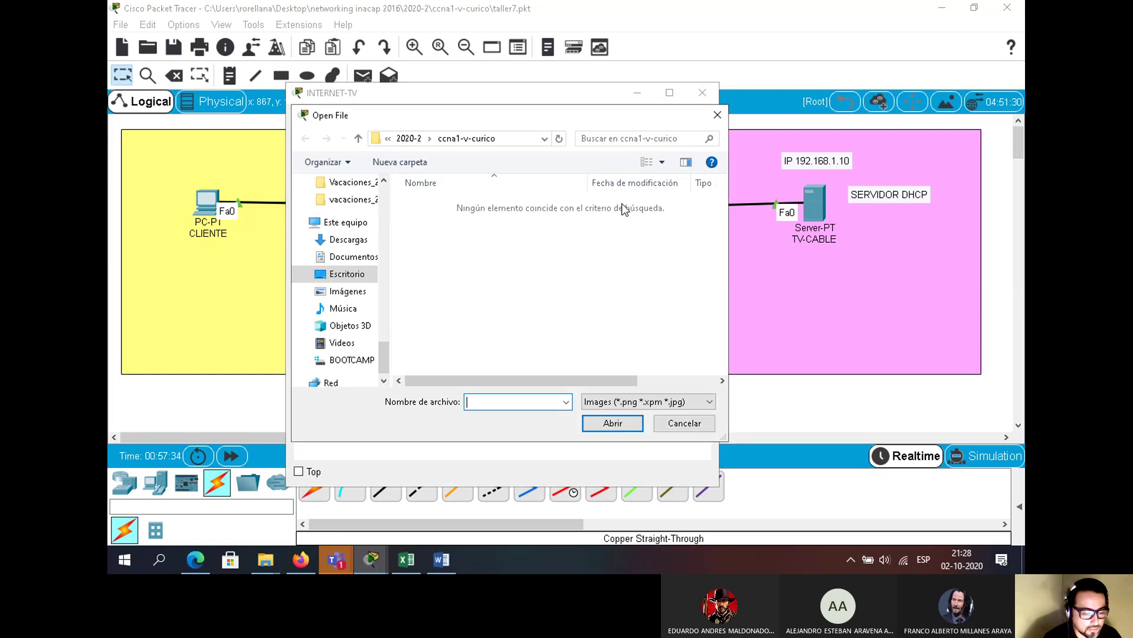
pyautogui.click(369, 275)
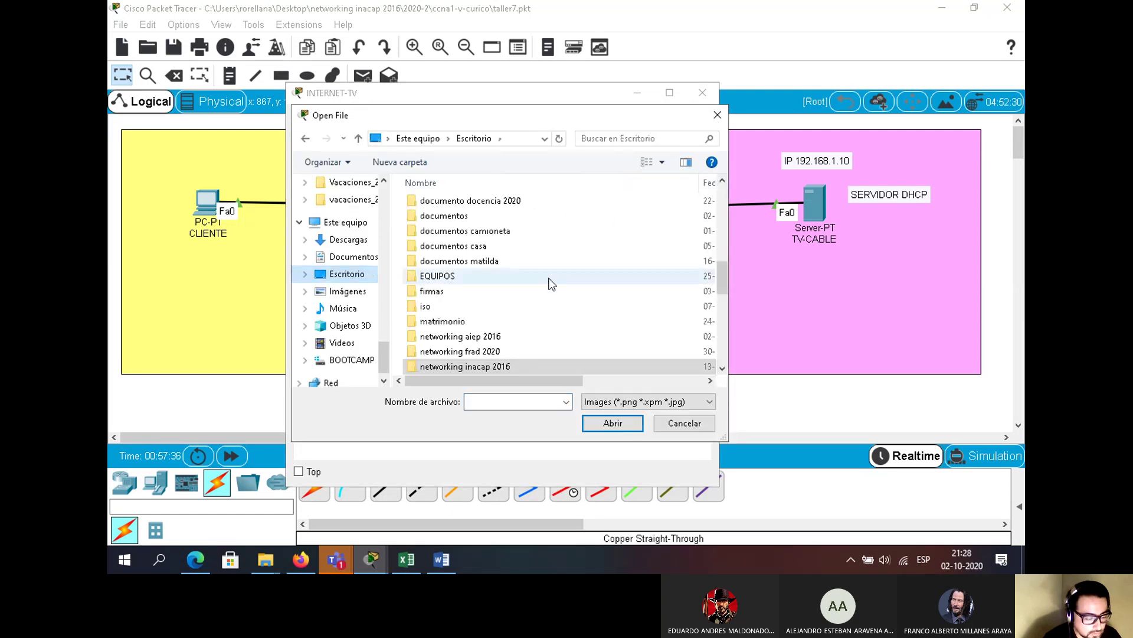
pyautogui.scroll(-5, 547, 289)
pyautogui.scroll(1, 548, 289)
pyautogui.click(446, 228)
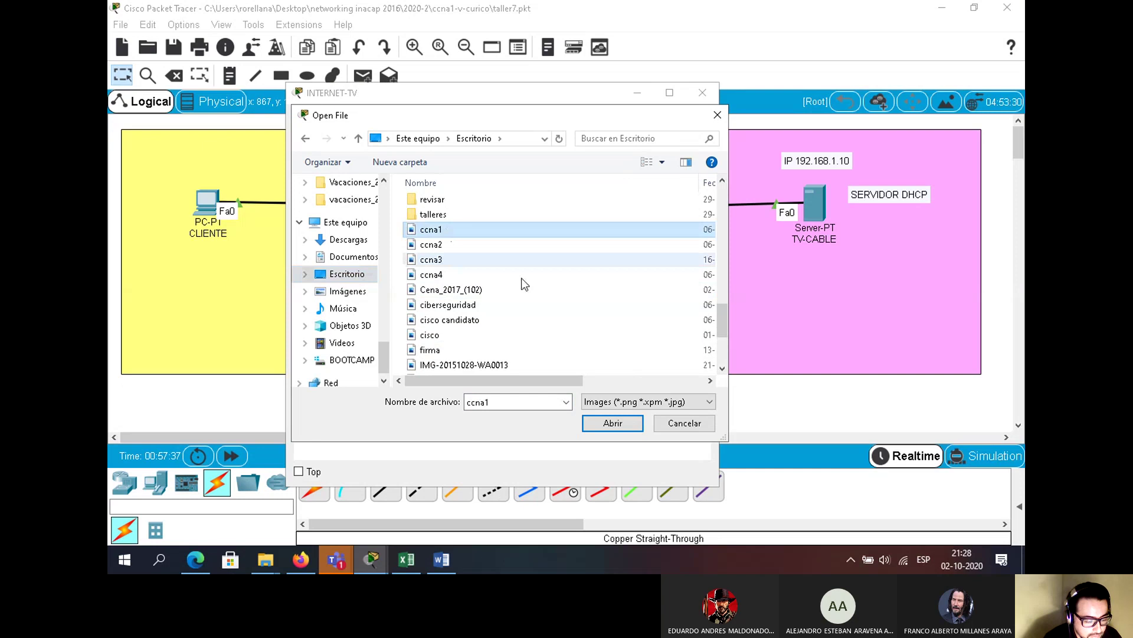
pyautogui.press('Return')
pyautogui.click(658, 201)
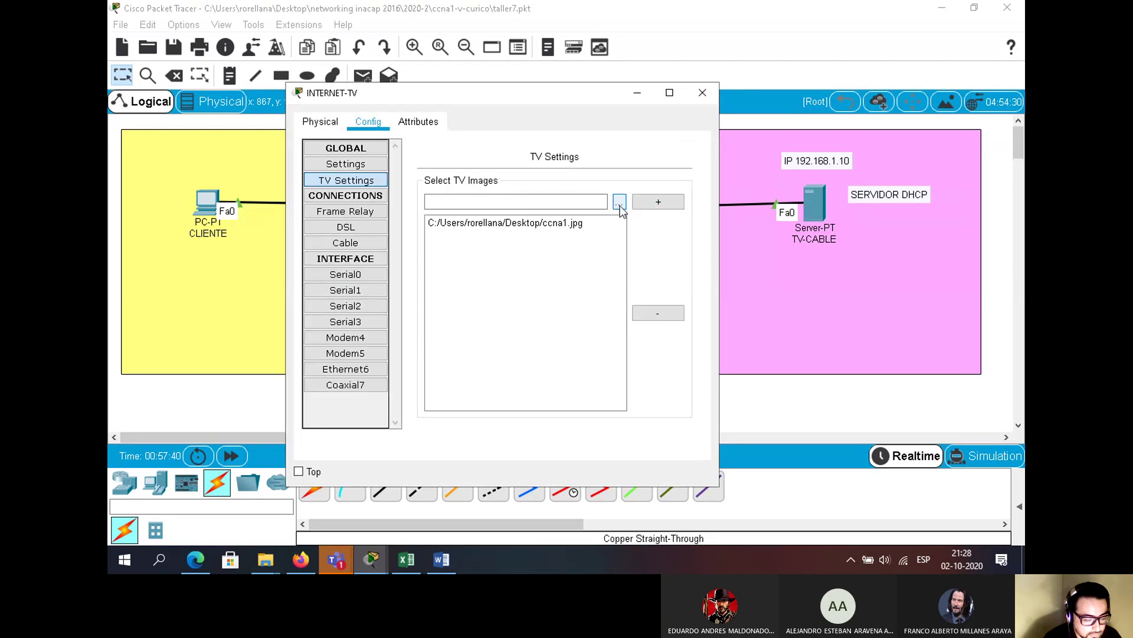
# - Add the ccna2 image from the Escritorio folder to the INTERNET-TV cloud's TV images
pyautogui.click(618, 202)
pyautogui.click(347, 377)
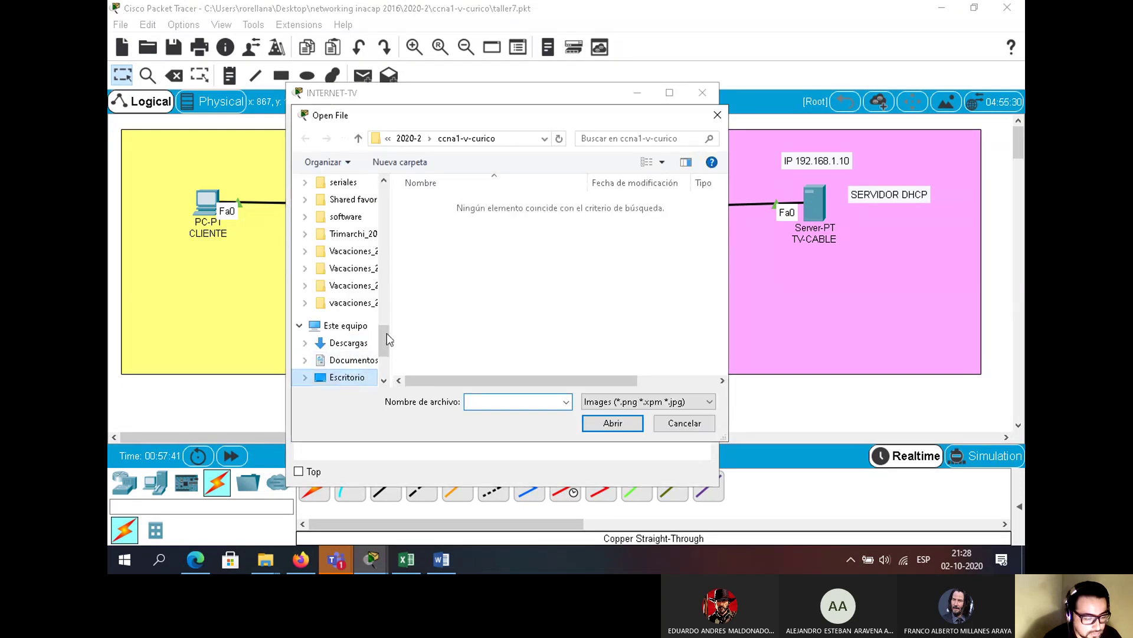
pyautogui.click(441, 291)
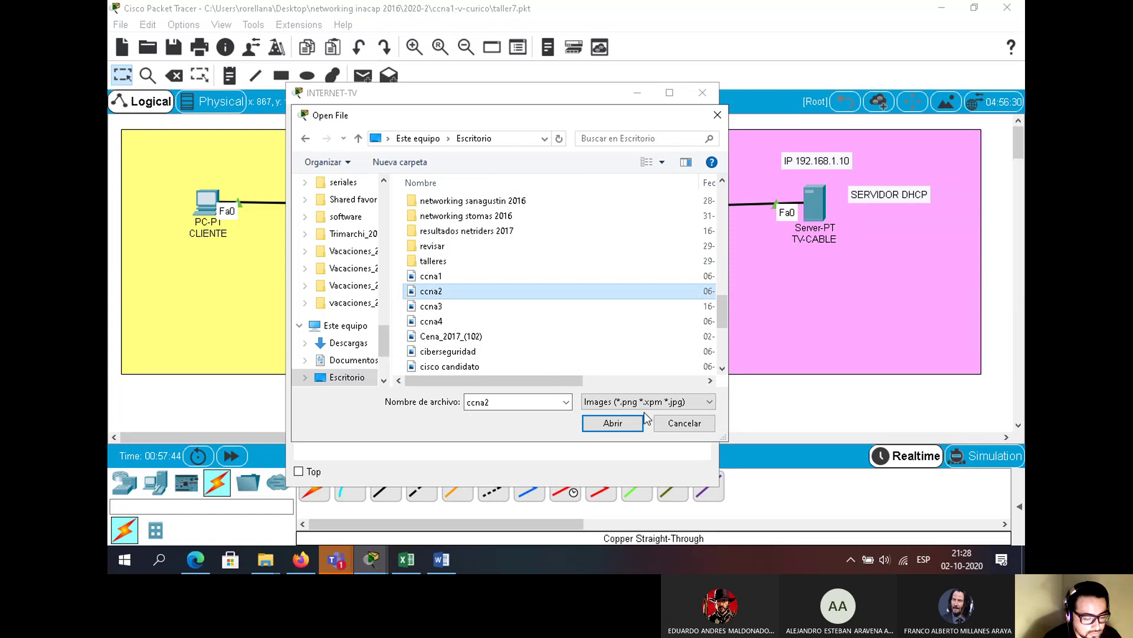
pyautogui.click(613, 423)
pyautogui.click(638, 204)
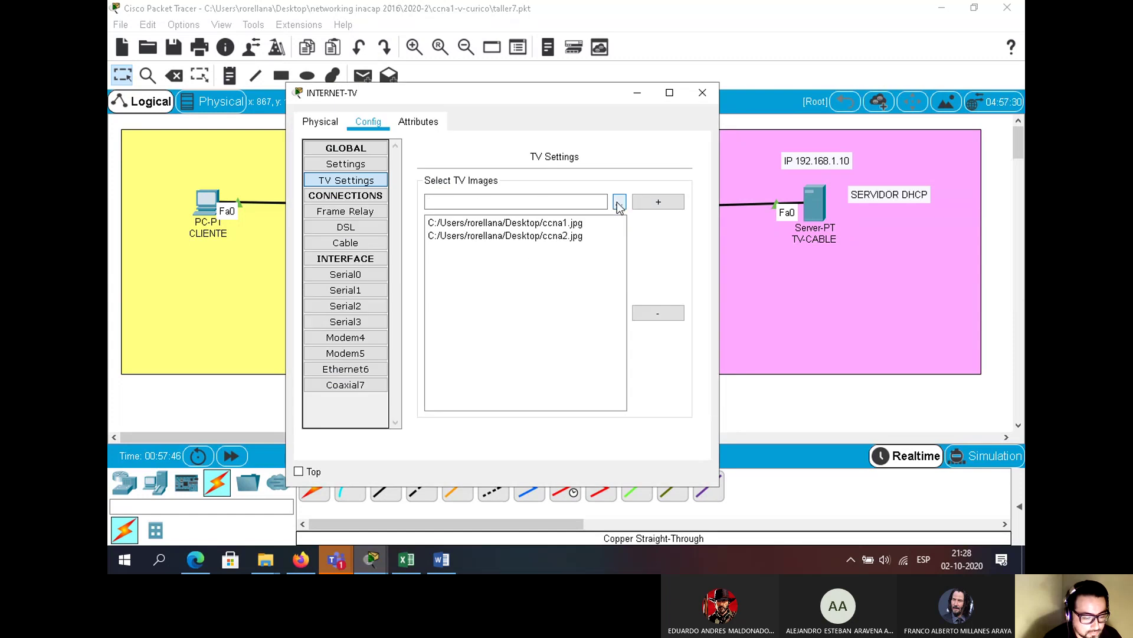
# - Add the ccna3 image from the Escritorio folder to the INTERNET-TV cloud's TV images
pyautogui.click(619, 203)
pyautogui.click(347, 381)
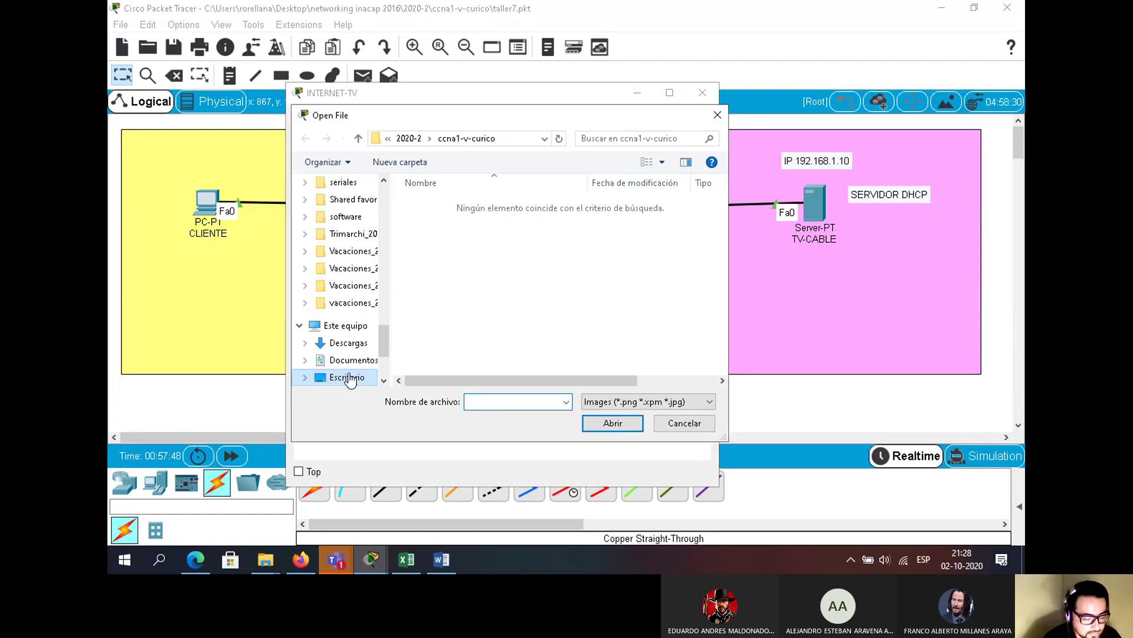
pyautogui.scroll(-3, 487, 281)
pyautogui.click(440, 351)
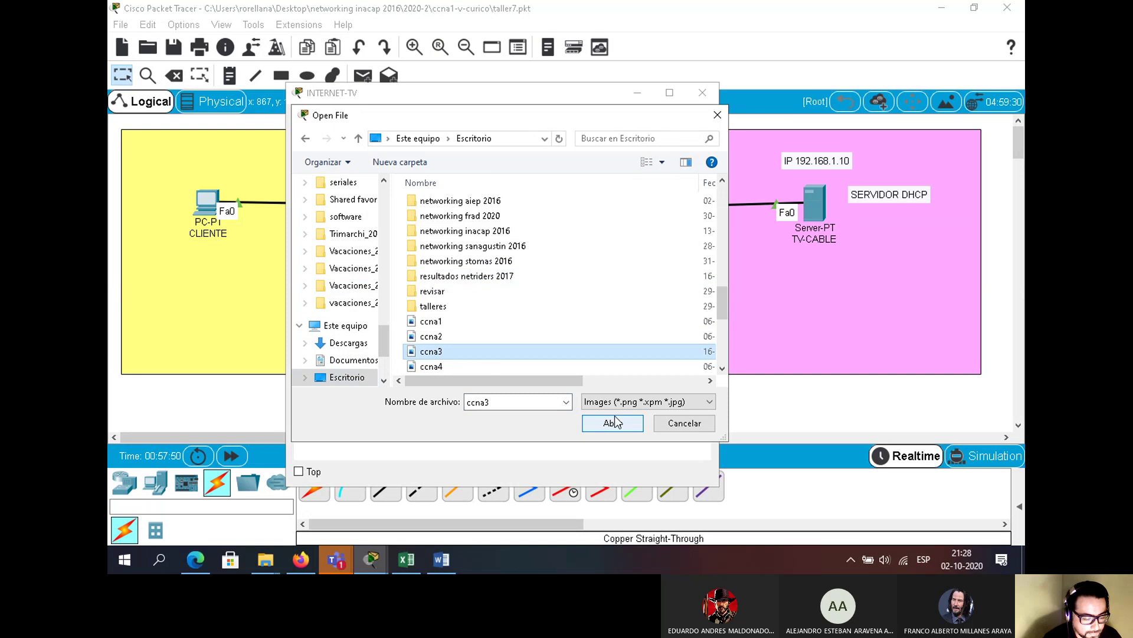
pyautogui.click(613, 423)
pyautogui.click(652, 202)
# - Add the ccna4 image from the Escritorio folder to the INTERNET-TV cloud's TV images and close the cloud's window
pyautogui.click(618, 207)
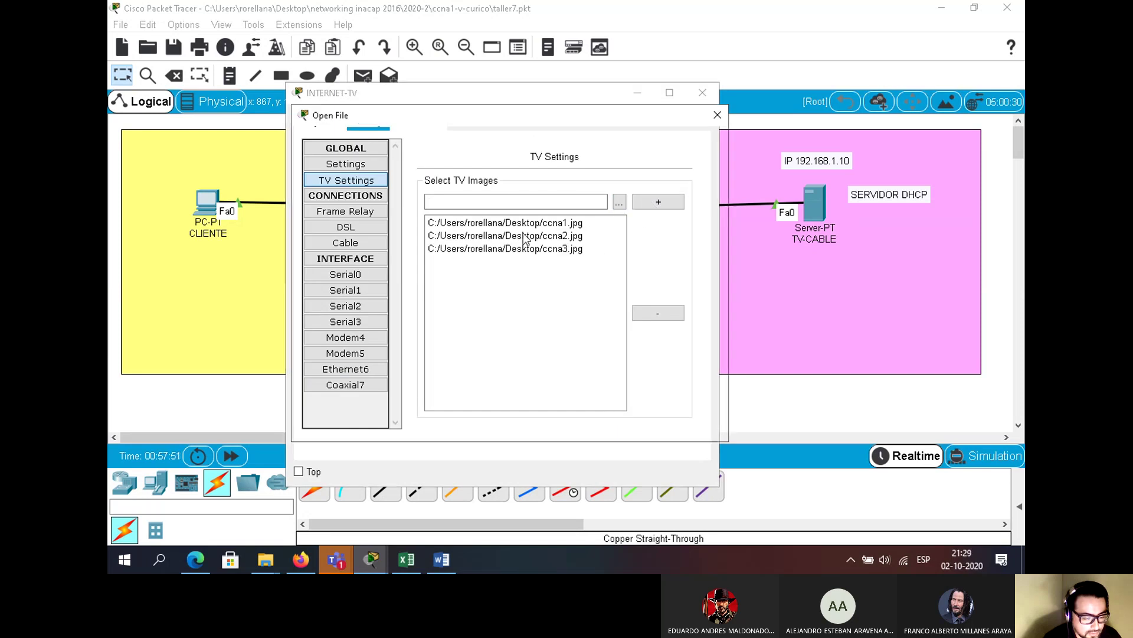
pyautogui.click(347, 376)
pyautogui.scroll(-3, 487, 281)
pyautogui.scroll(-5, 487, 281)
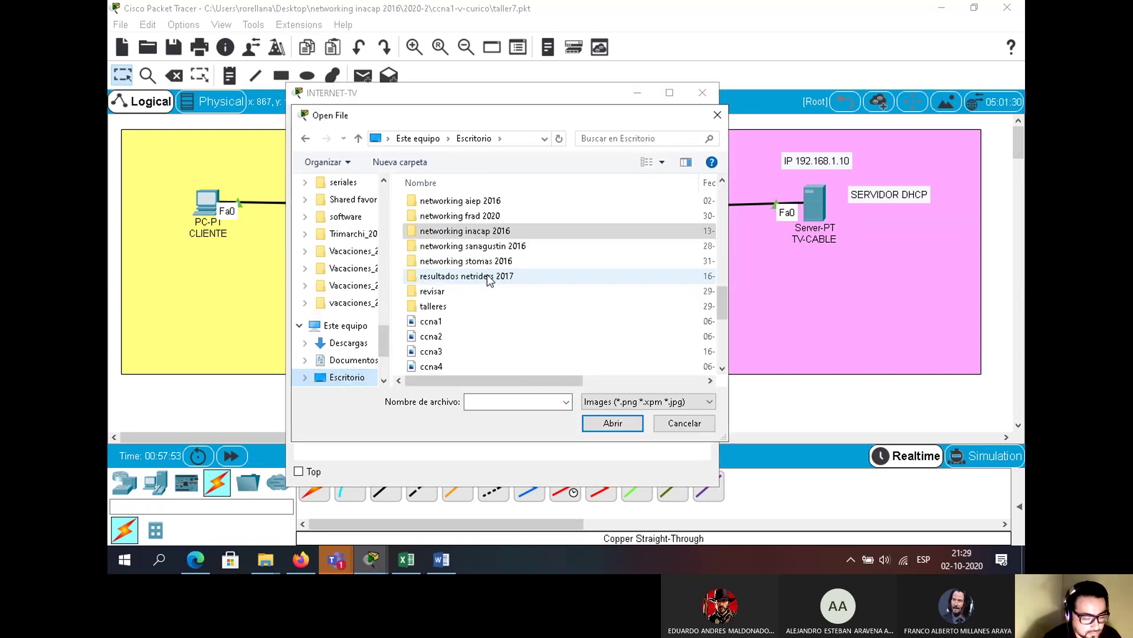
pyautogui.click(466, 231)
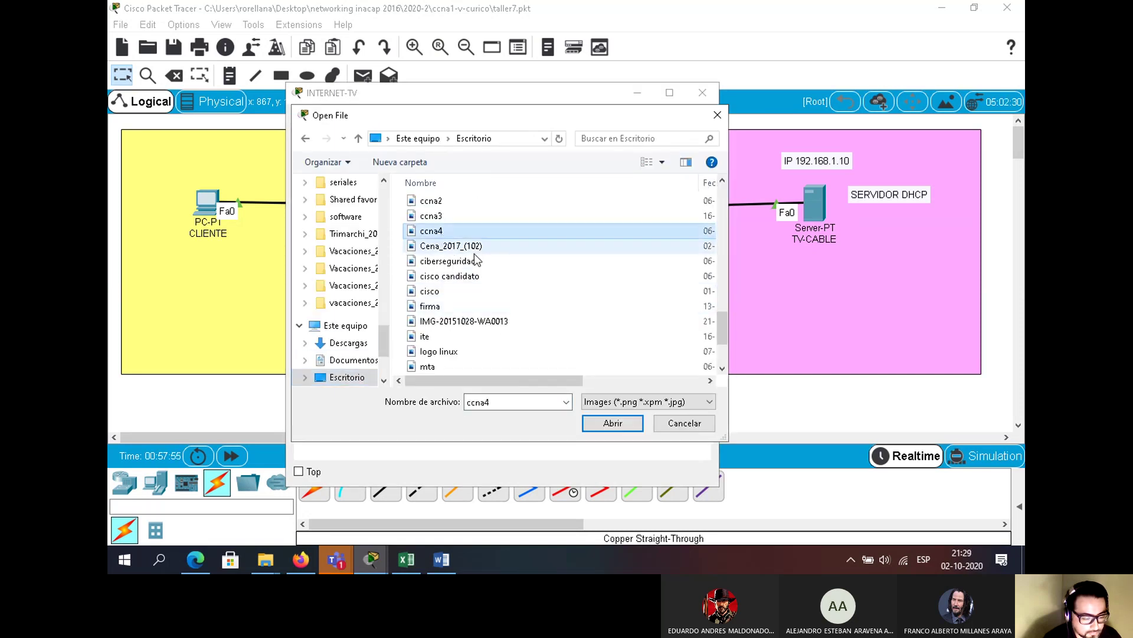
pyautogui.click(612, 423)
pyautogui.click(660, 202)
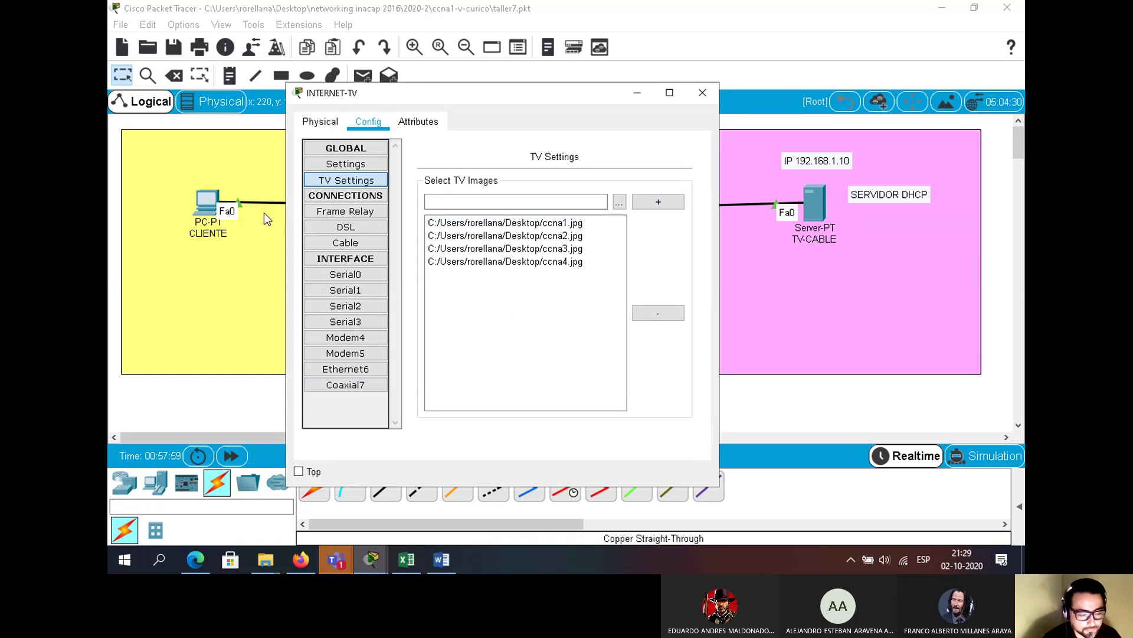
pyautogui.click(717, 97)
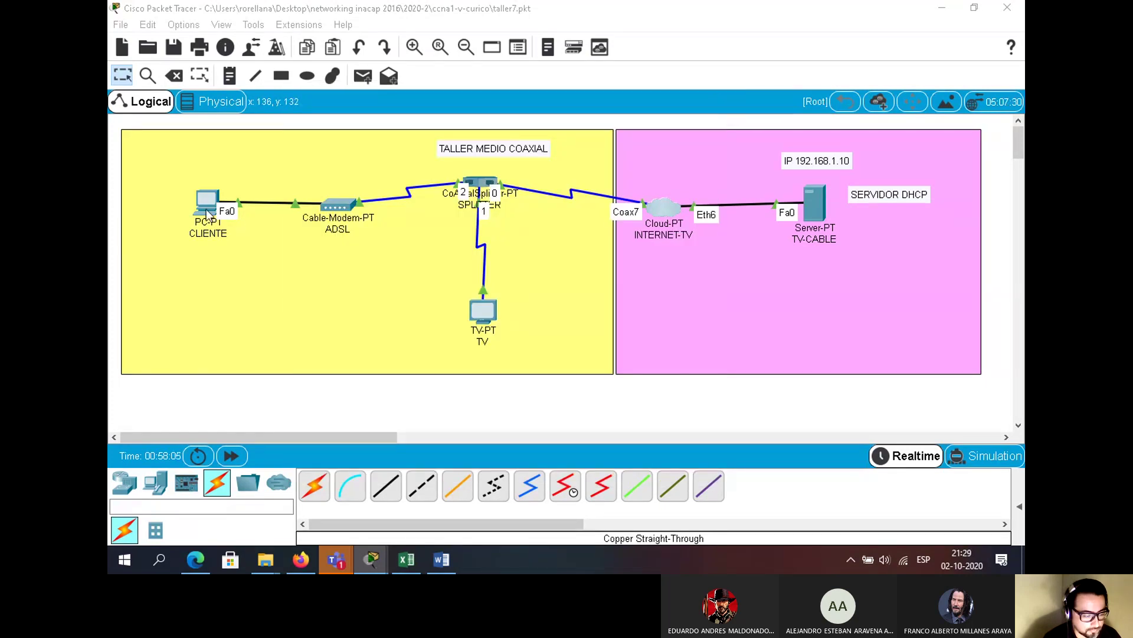
# - Check the DHCP addressing in the CLIENTE PC's IP configuration and close its window
pyautogui.click(207, 204)
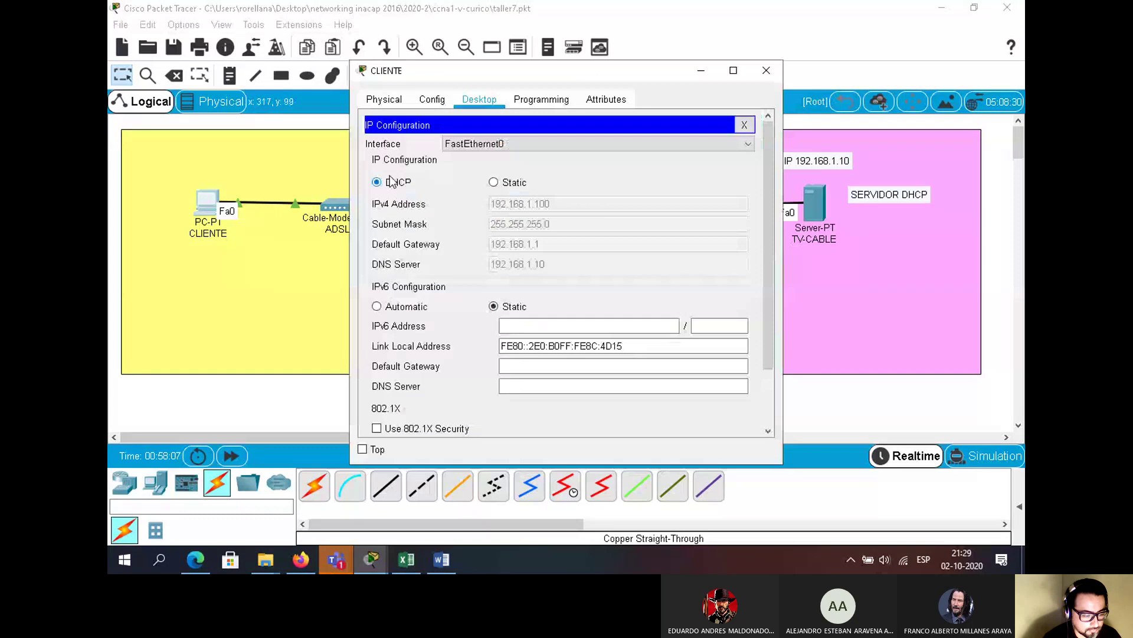
pyautogui.click(763, 71)
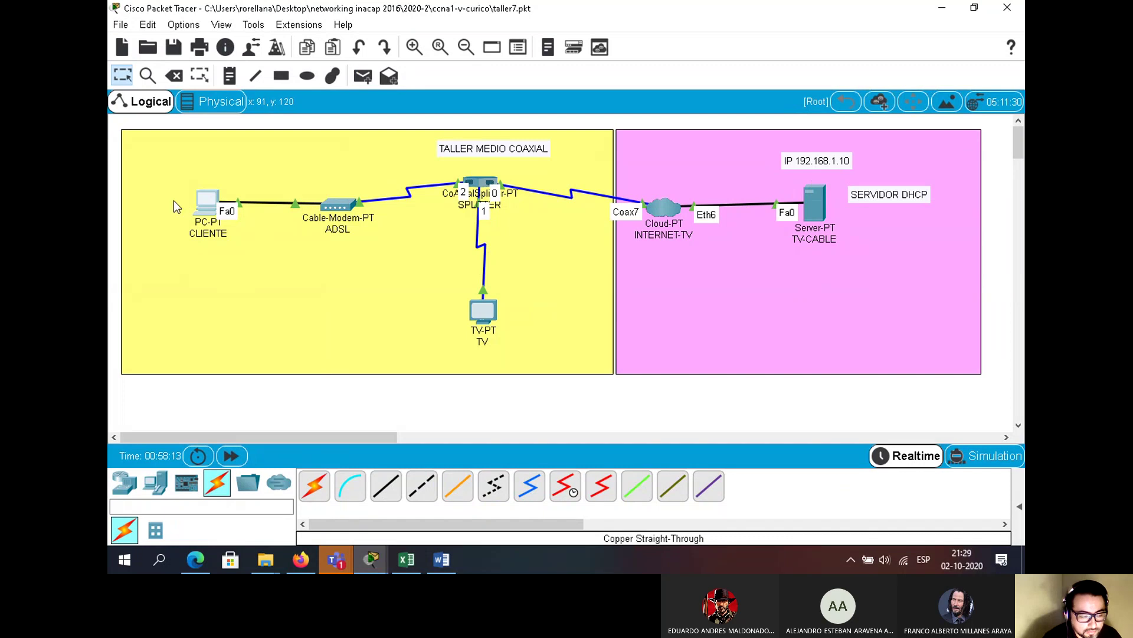
pyautogui.moveTo(206, 206)
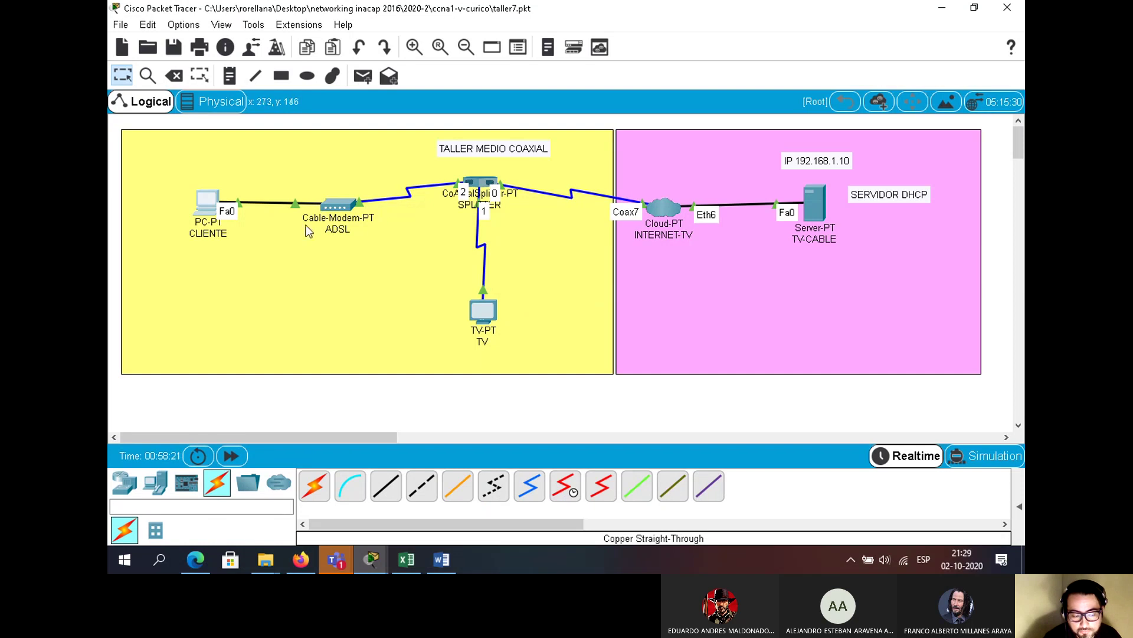
# - Ping the TV-CABLE server at 192.168.1.10 from the CLIENTE PC's Command Prompt, widening the window to read the replies
pyautogui.click(208, 211)
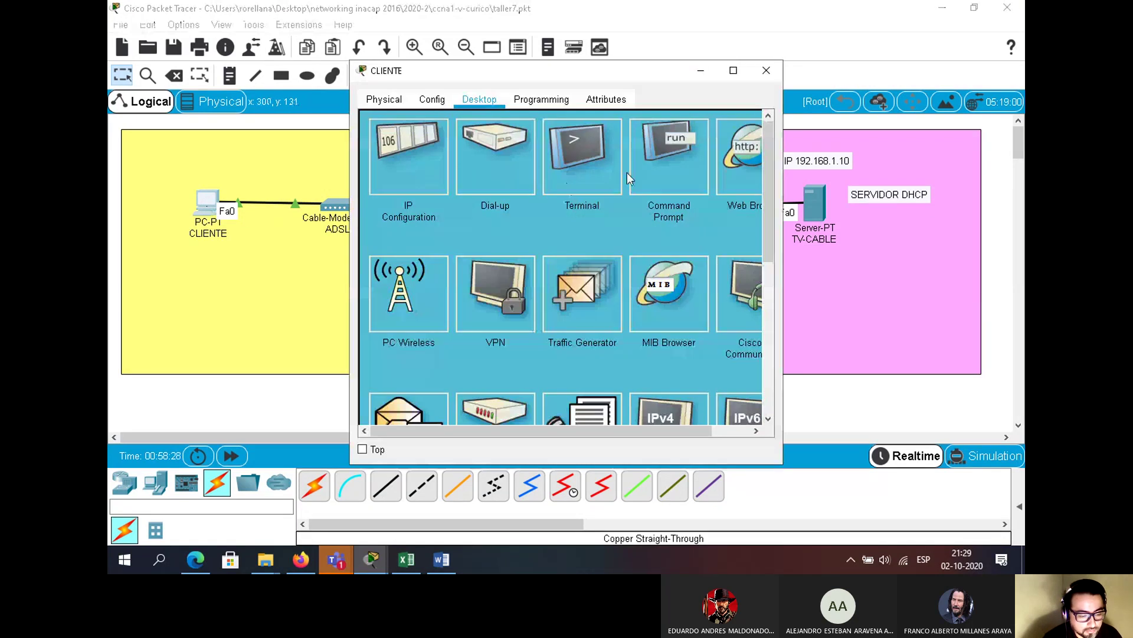
pyautogui.click(661, 157)
pyautogui.write('ping 192.')
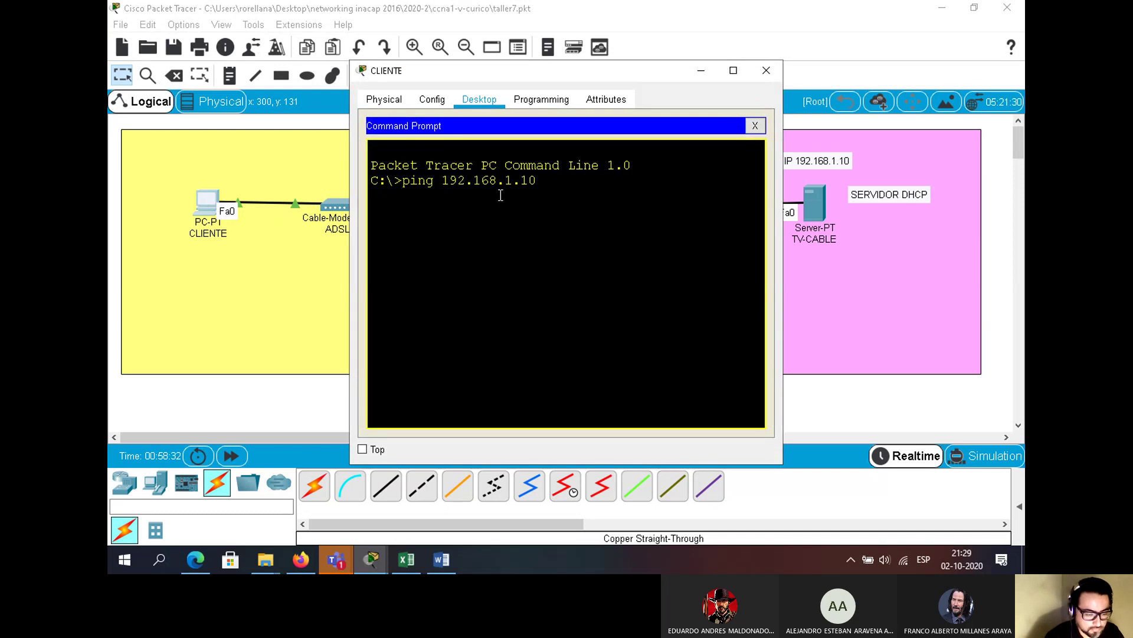
pyautogui.write('168.1.10')
pyautogui.press('Return')
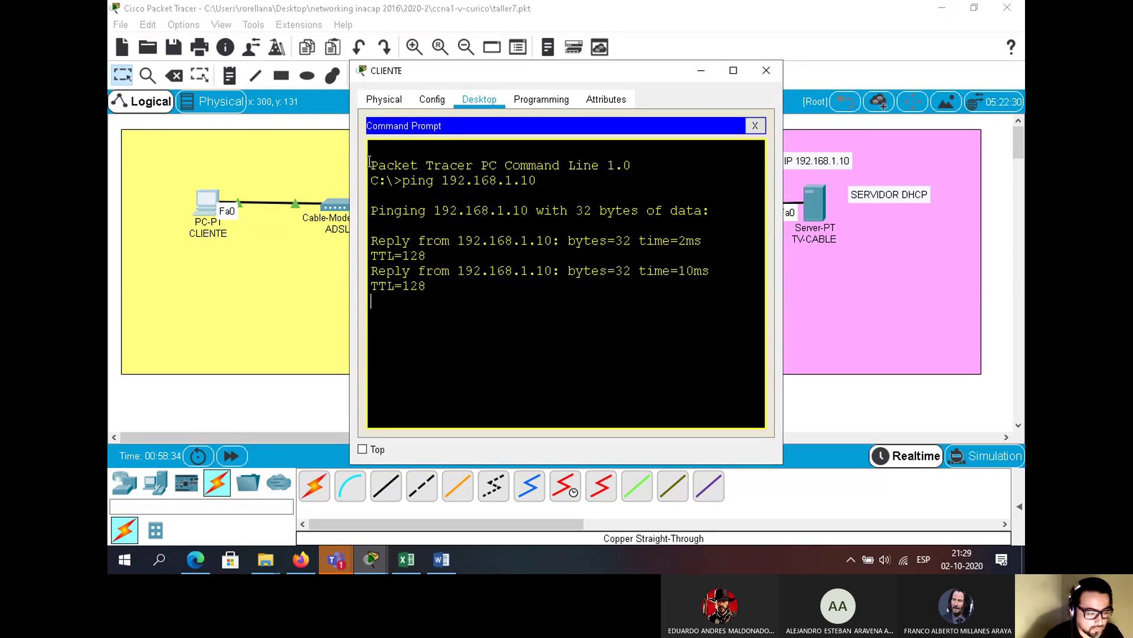
pyautogui.moveTo(344, 149); pyautogui.dragTo(216, 148)
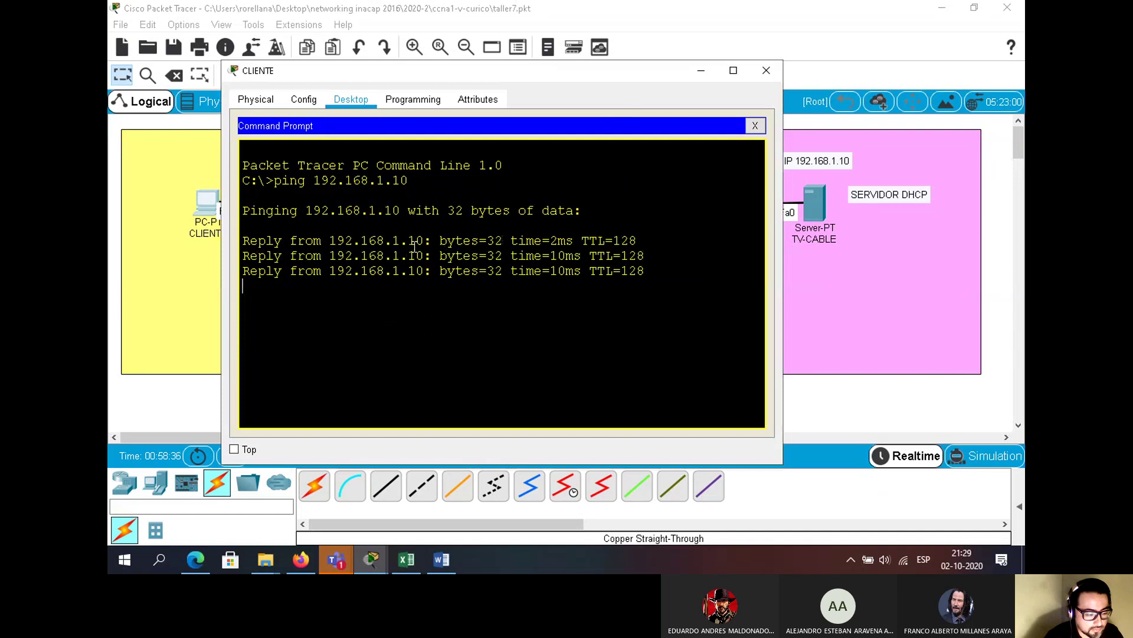
pyautogui.moveTo(408, 181); pyautogui.dragTo(273, 165)
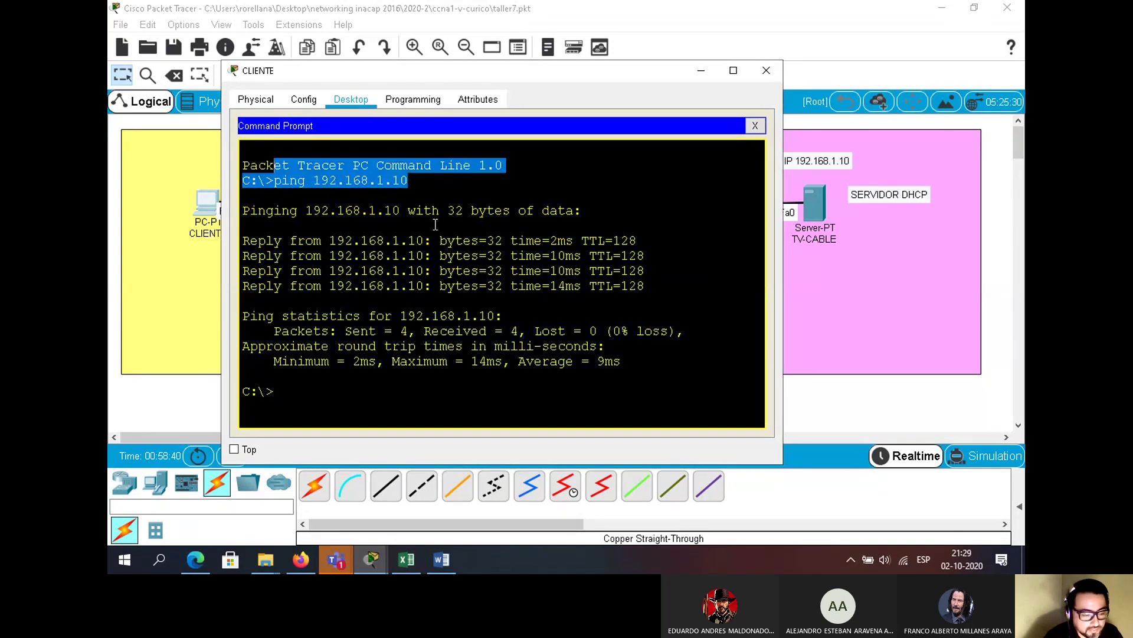
pyautogui.click(672, 343)
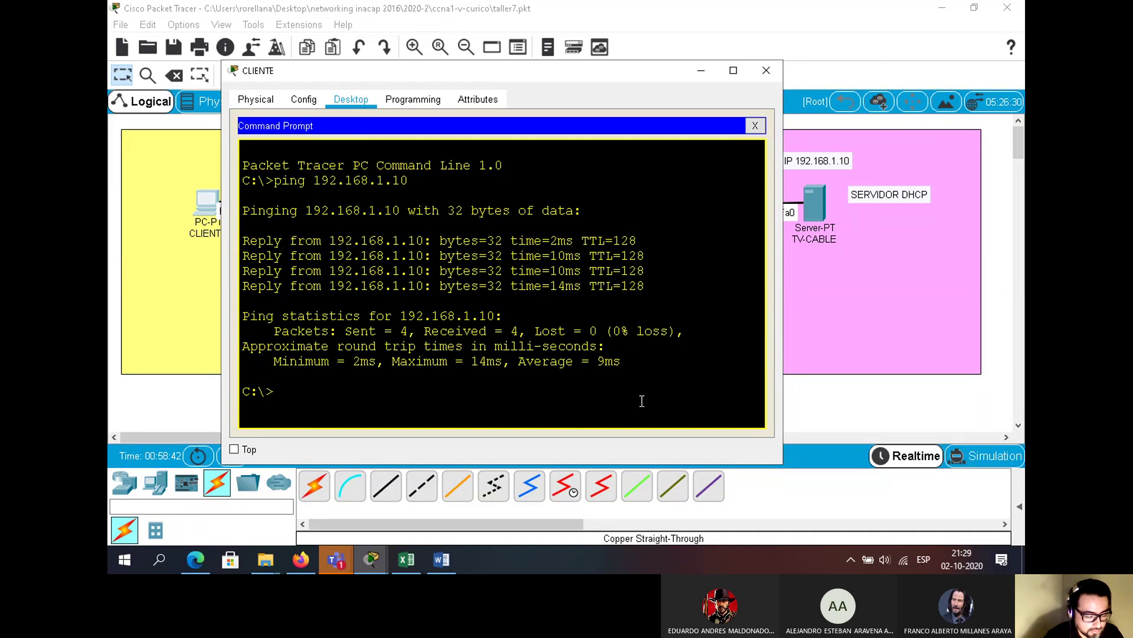
# - Repeat the ping to 192.168.1.10 from the CLIENTE PC and close its window
pyautogui.press('Up')
pyautogui.press('Return')
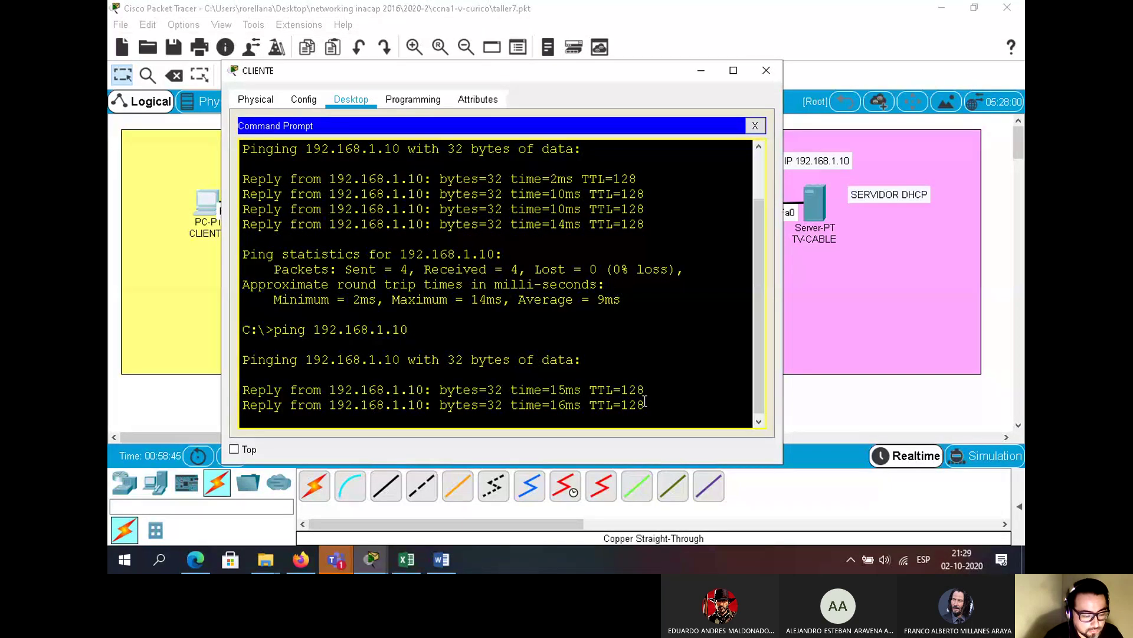
pyautogui.click(767, 71)
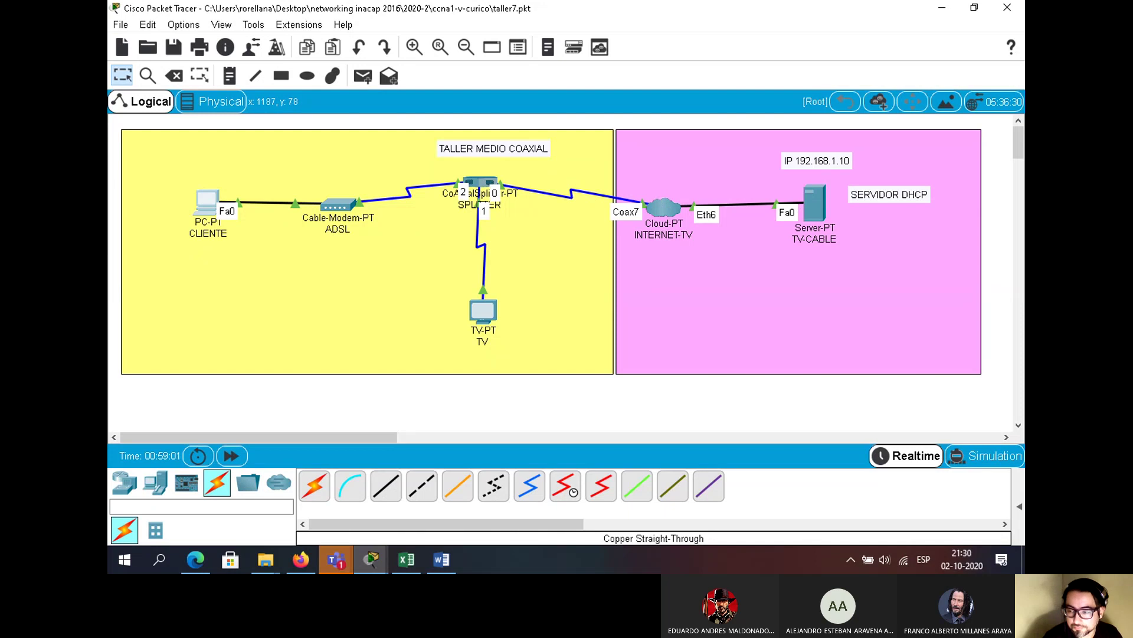
pyautogui.click(207, 208)
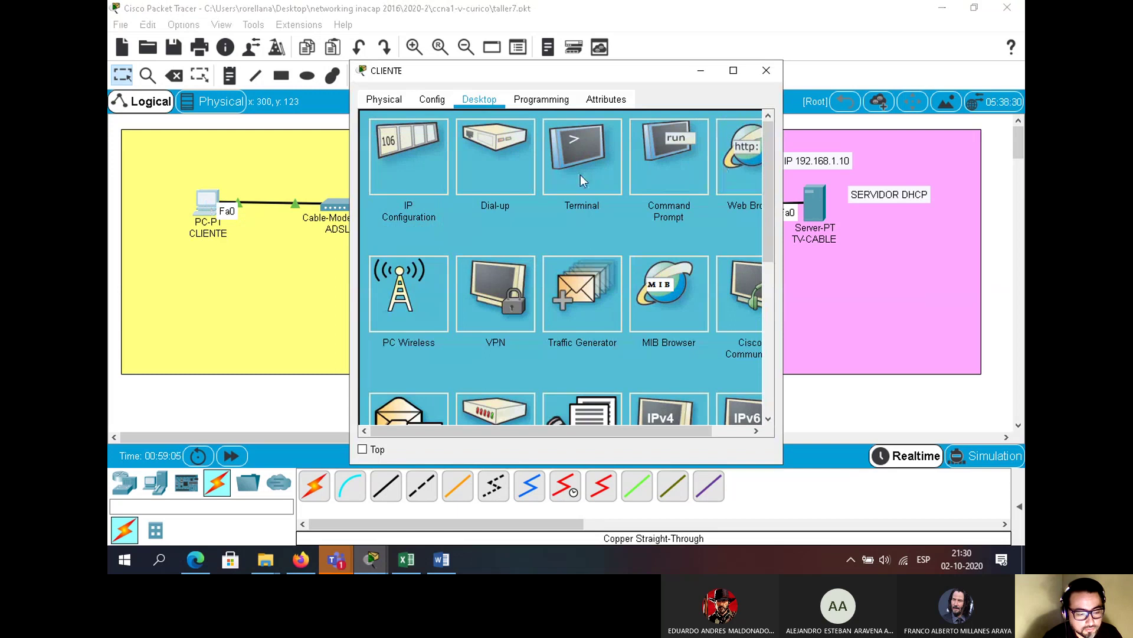
pyautogui.click(741, 159)
pyautogui.write('www.inacap.cl')
pyautogui.press('Return')
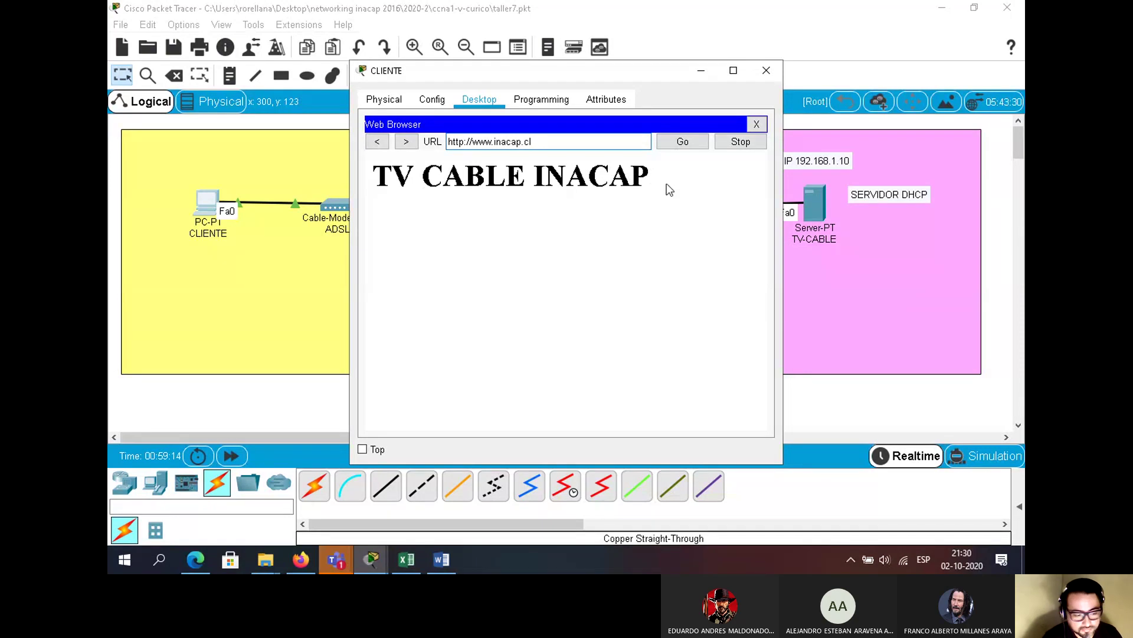
pyautogui.moveTo(531, 142); pyautogui.dragTo(413, 142)
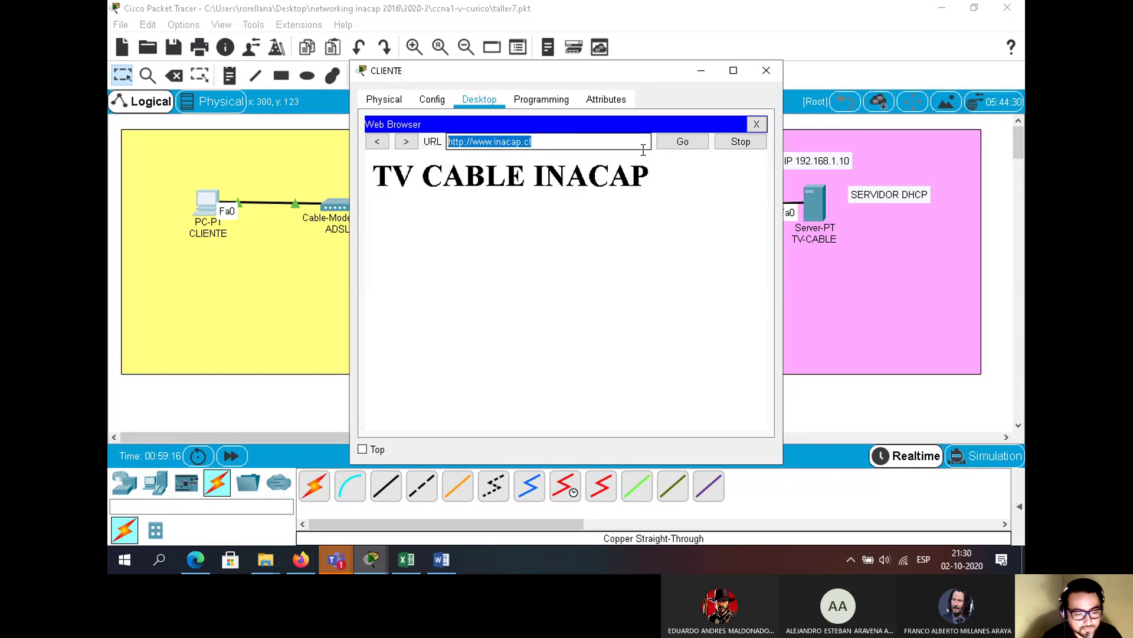
pyautogui.click(569, 142)
pyautogui.press('BackSpace')
pyautogui.press('BackSpace')
pyautogui.press('BackSpace')
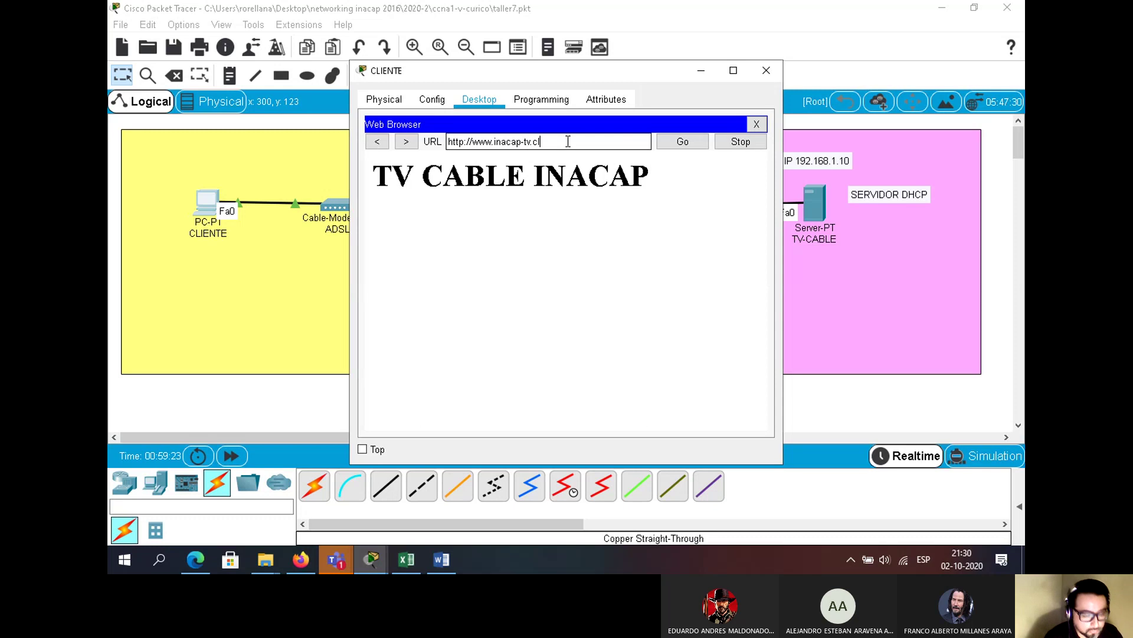
pyautogui.click(658, 142)
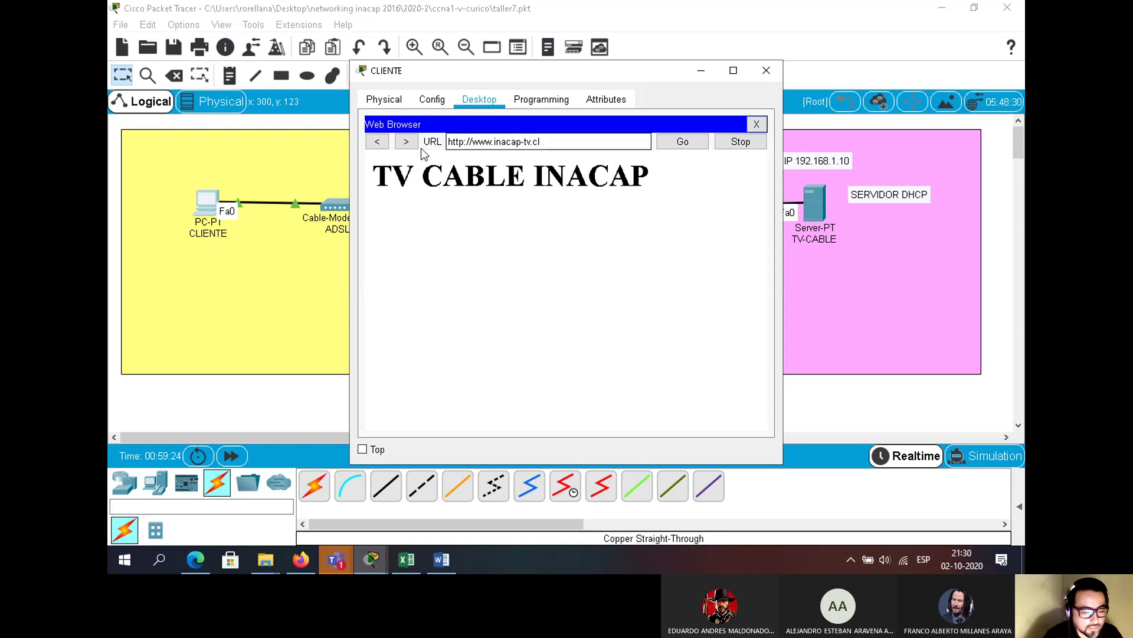